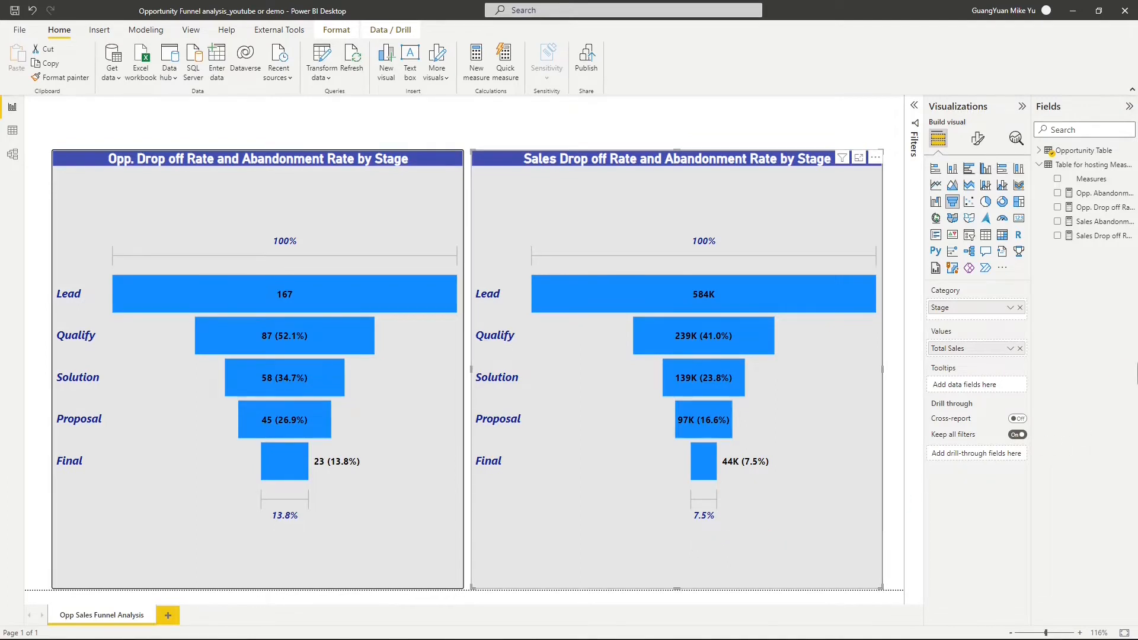
- Filter the Opportunity Table's data to show only the records with Opp ID 1
{"action": "left_click", "coordinate": [12, 130]}
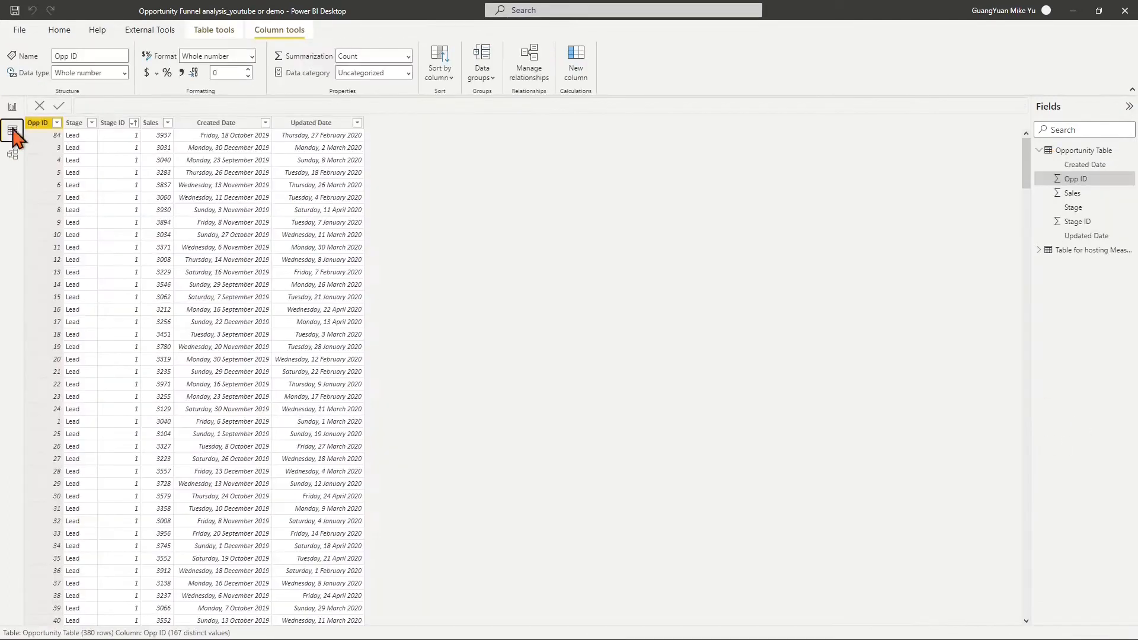
{"action": "left_click", "coordinate": [57, 123]}
{"action": "left_click", "coordinate": [78, 224]}
{"action": "left_click", "coordinate": [80, 239]}
{"action": "left_click", "coordinate": [167, 452]}
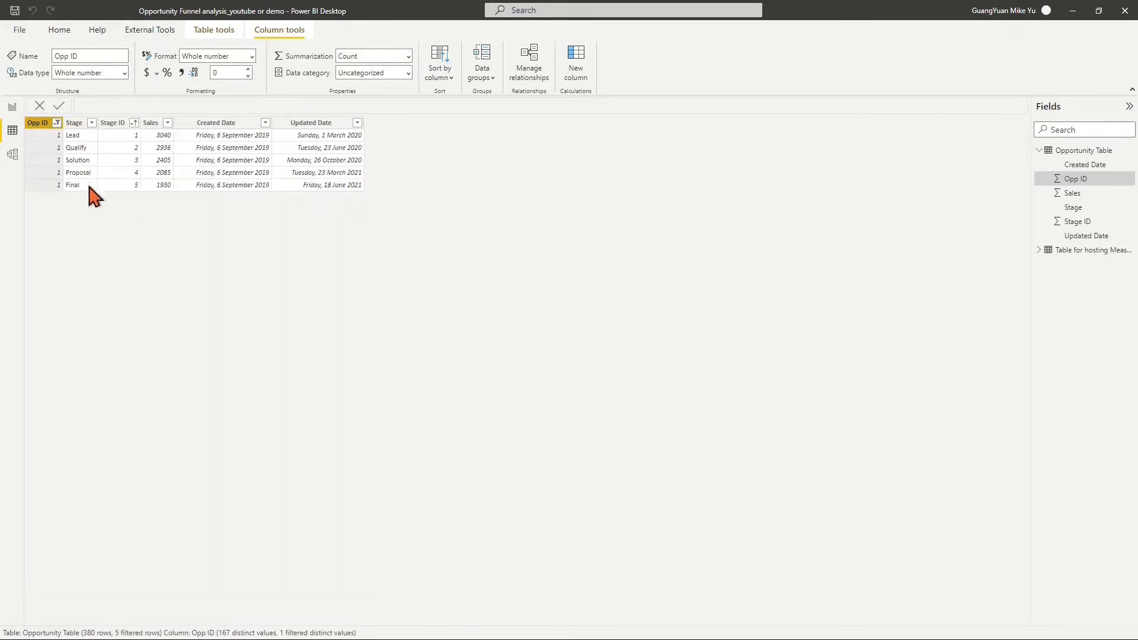
- Return to the report page, expand the Opportunity Table's fields and examine which fields the opportunity and sales funnels use
{"action": "left_click", "coordinate": [13, 107]}
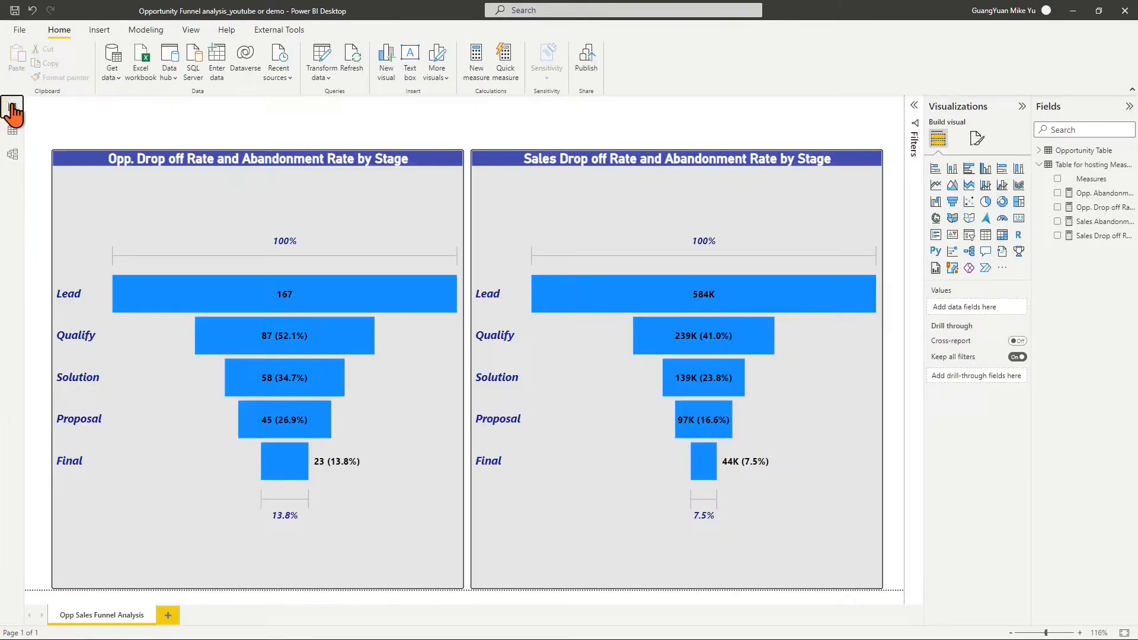
{"action": "left_click", "coordinate": [1040, 151]}
{"action": "left_click", "coordinate": [427, 203]}
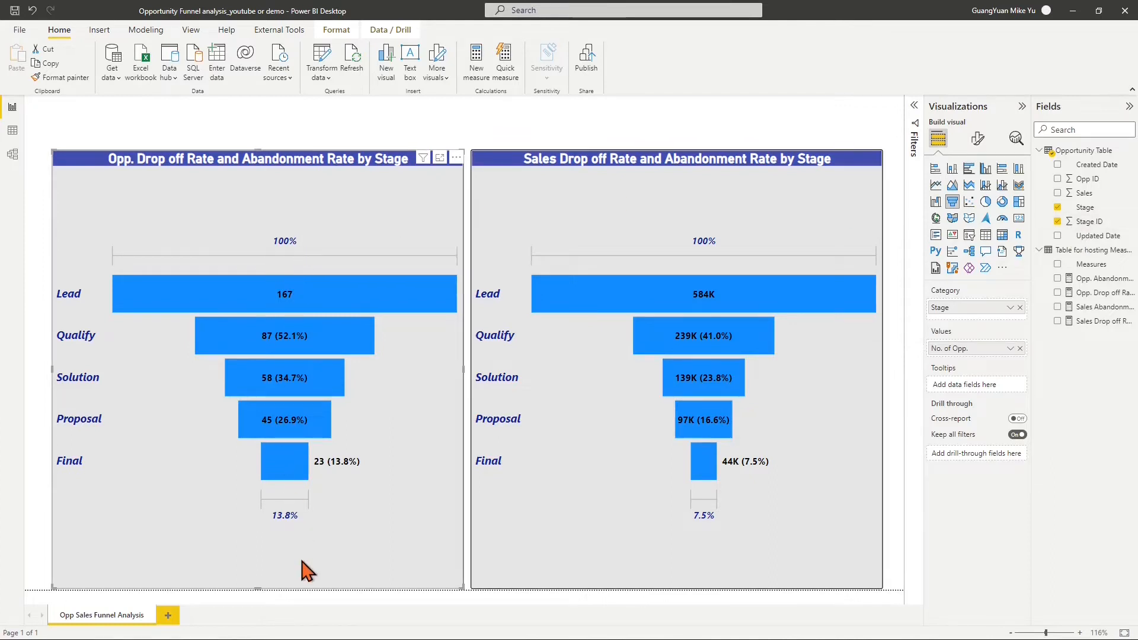
{"action": "left_click", "coordinate": [769, 209]}
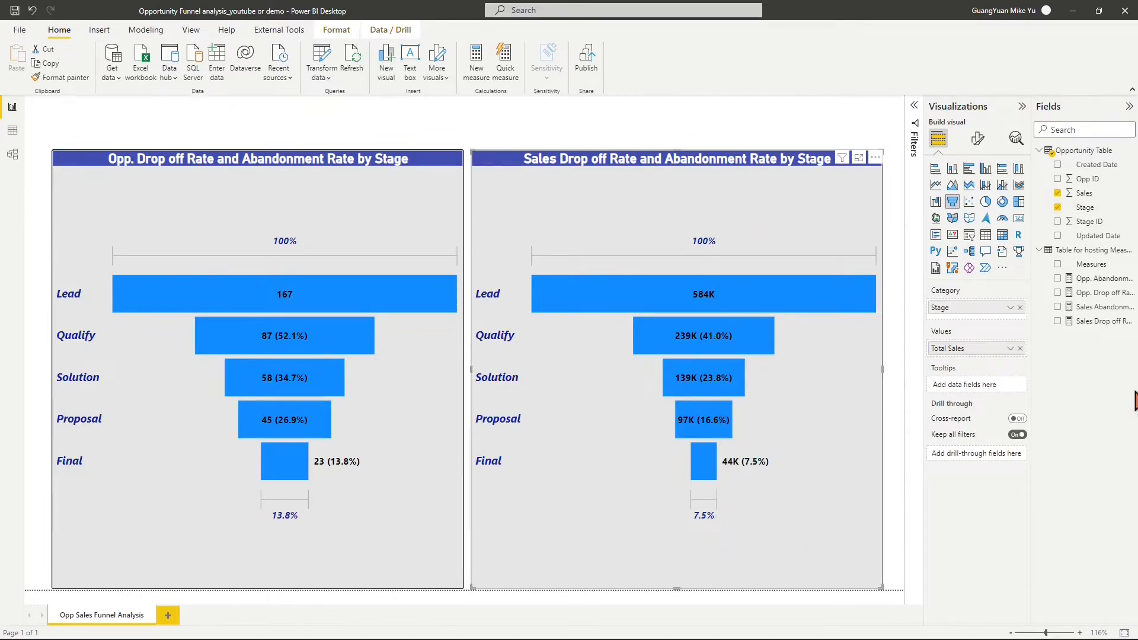
- Add Opp. Drop off Rate and Opp. Abandonment Rate to the opportunity funnel's tooltips and inspect them on the stage bars
{"action": "left_click", "coordinate": [425, 208]}
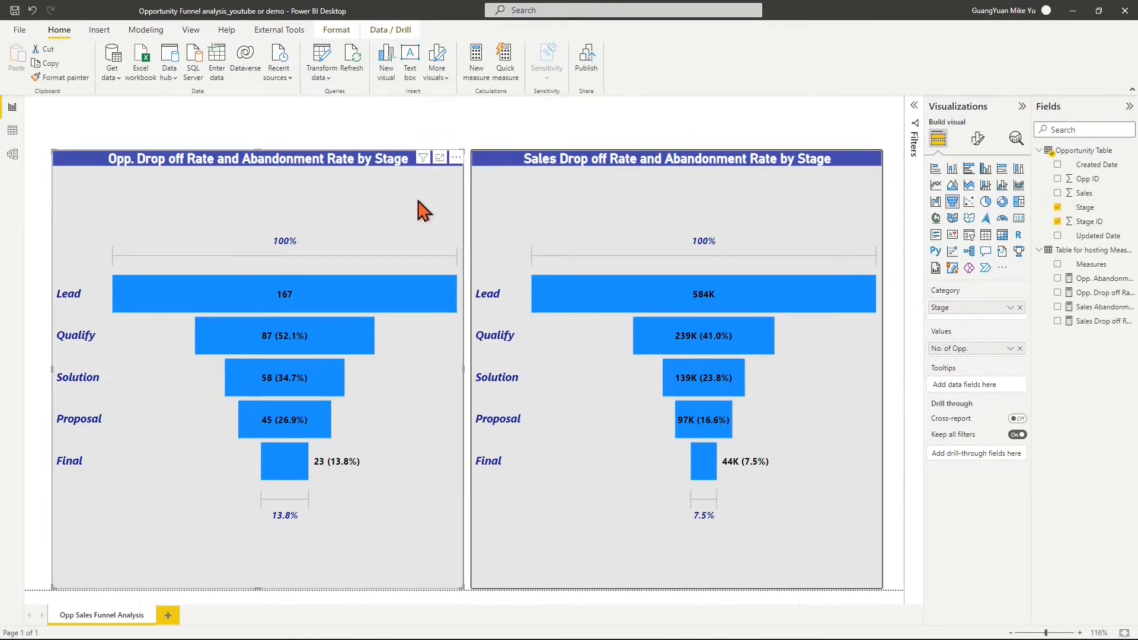
{"action": "left_click", "coordinate": [1057, 293]}
{"action": "left_click", "coordinate": [1057, 278]}
{"action": "mouse_move", "coordinate": [374, 295]}
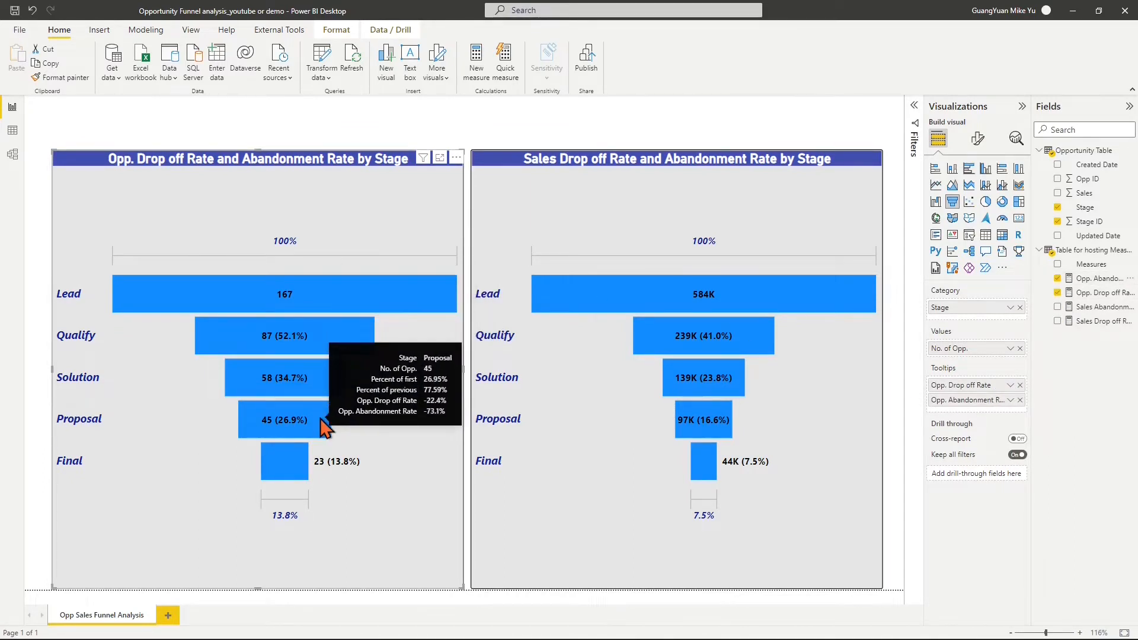
{"action": "mouse_move", "coordinate": [299, 471]}
- Add Sales Drop off Rate and Sales Abandonment Rate to the sales funnel's tooltips and inspect them on the stage bars
{"action": "left_click", "coordinate": [838, 240]}
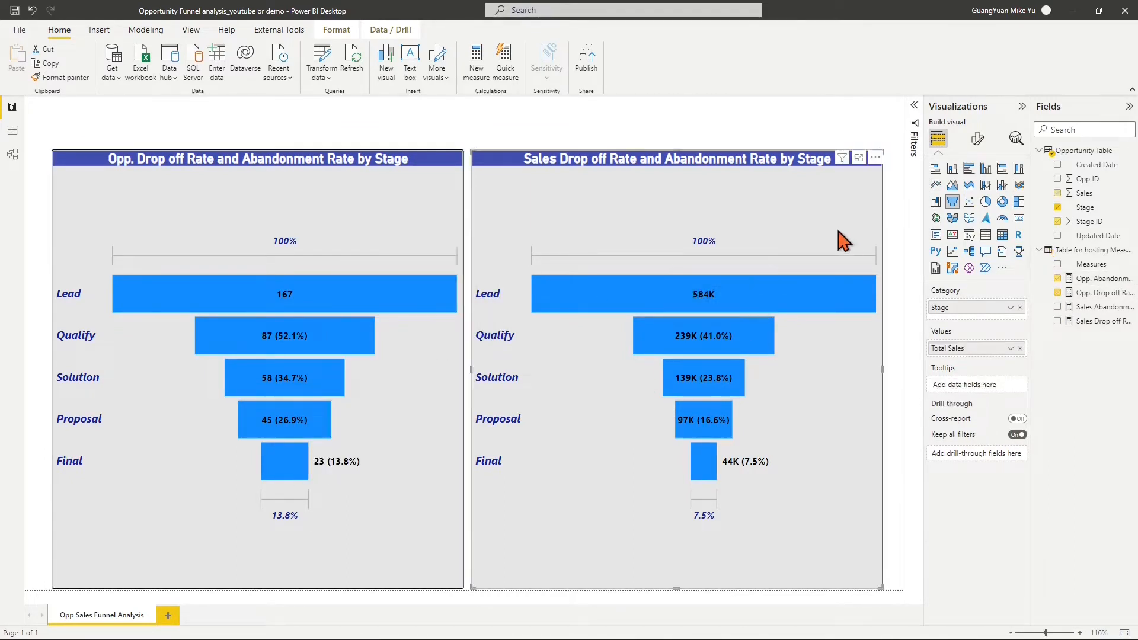
{"action": "left_click", "coordinate": [1057, 320]}
{"action": "left_click", "coordinate": [1057, 307]}
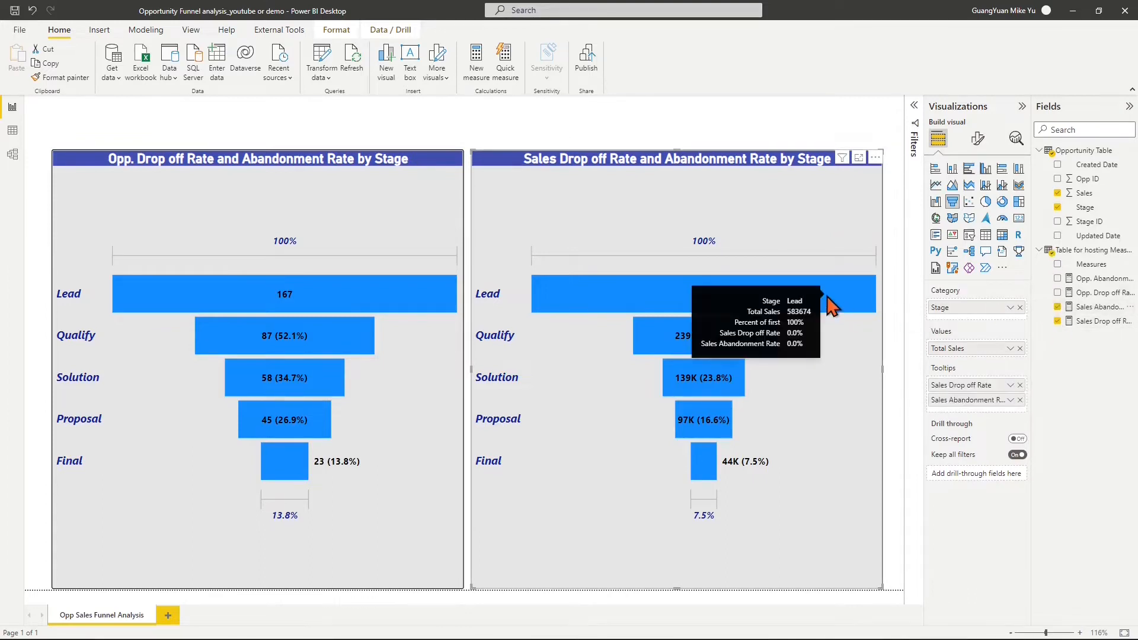
{"action": "mouse_move", "coordinate": [765, 342]}
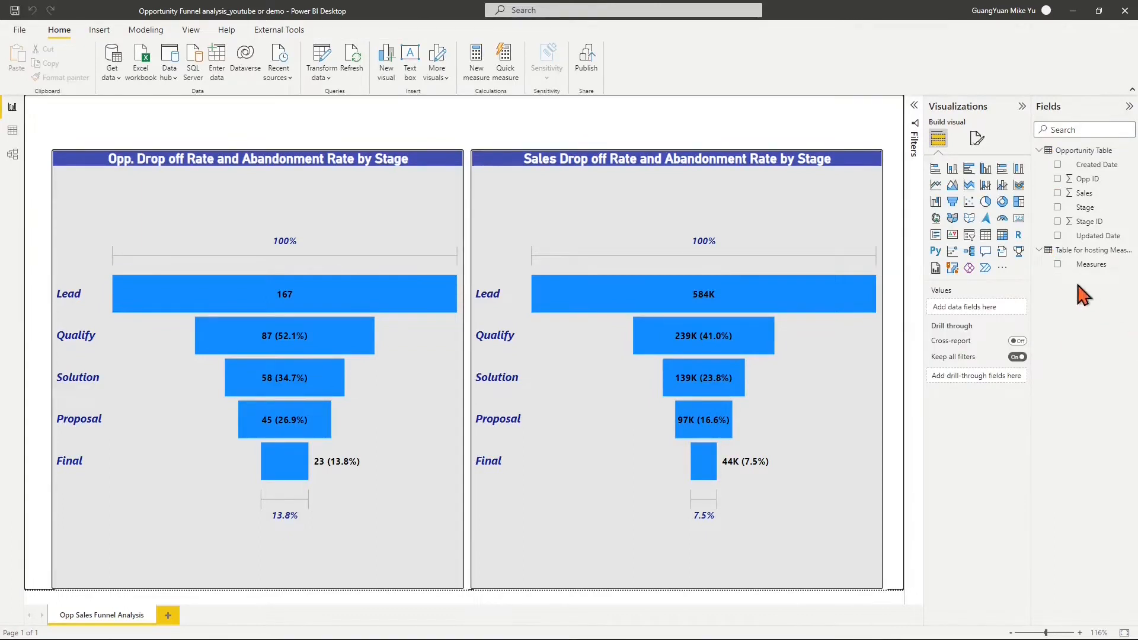
- Create a measure Opp. Drop off Rate in Table for hosting Measures, with variable _CurrentStage as MAX('Opportunity Table'[Stage ID])
{"action": "left_click", "coordinate": [1069, 250]}
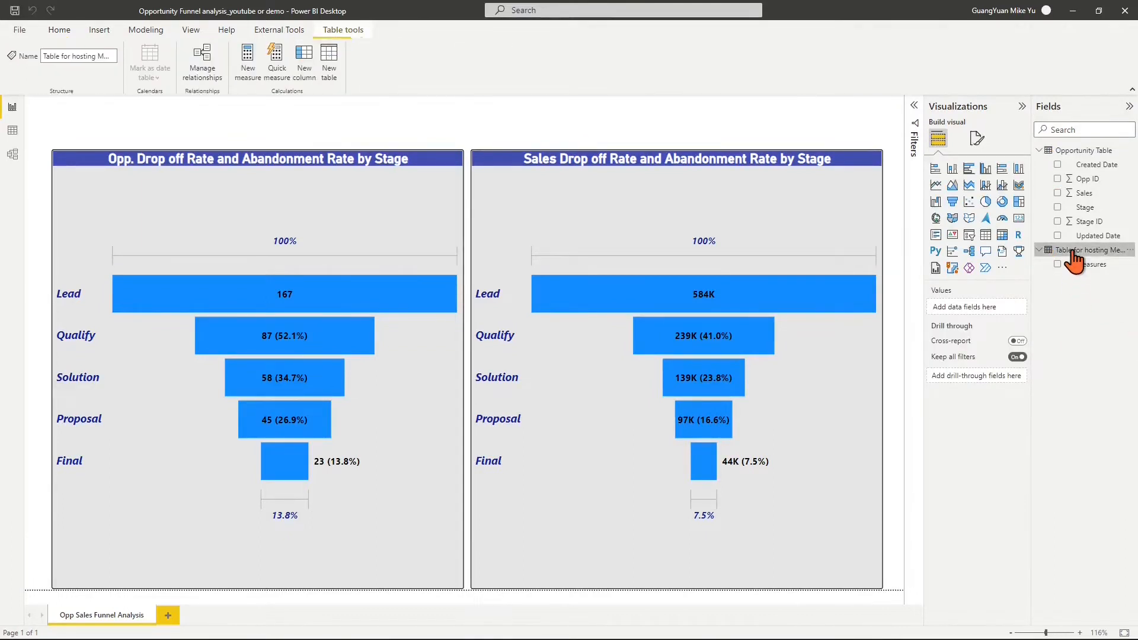
{"action": "left_click", "coordinate": [247, 62]}
{"action": "left_click", "coordinate": [913, 105]}
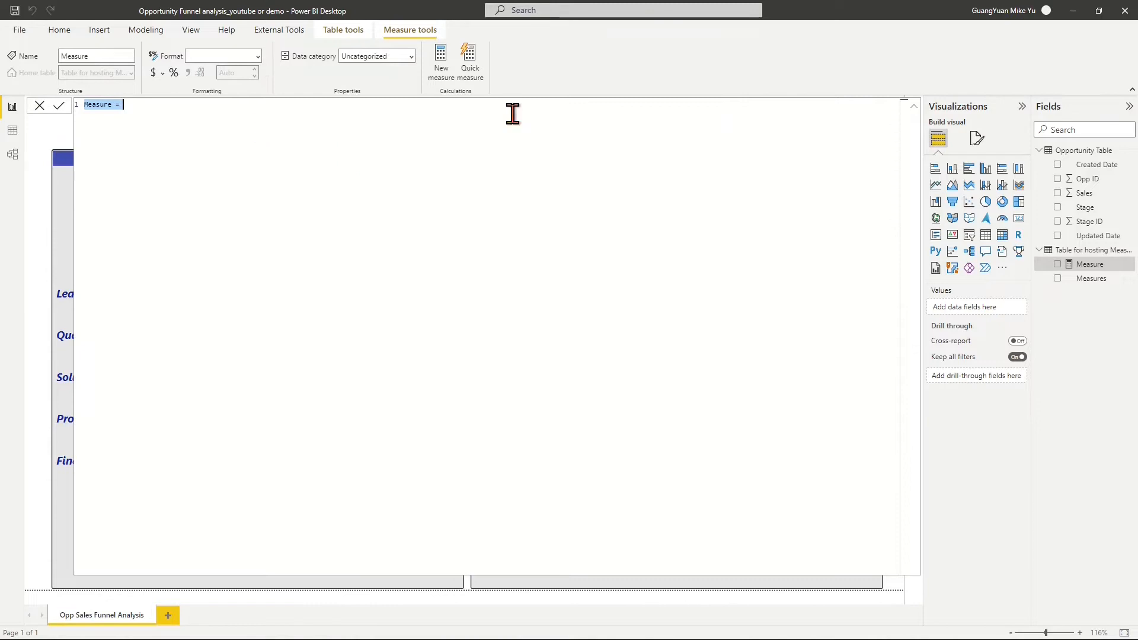
{"action": "type", "text": "Opp. Drop of"}
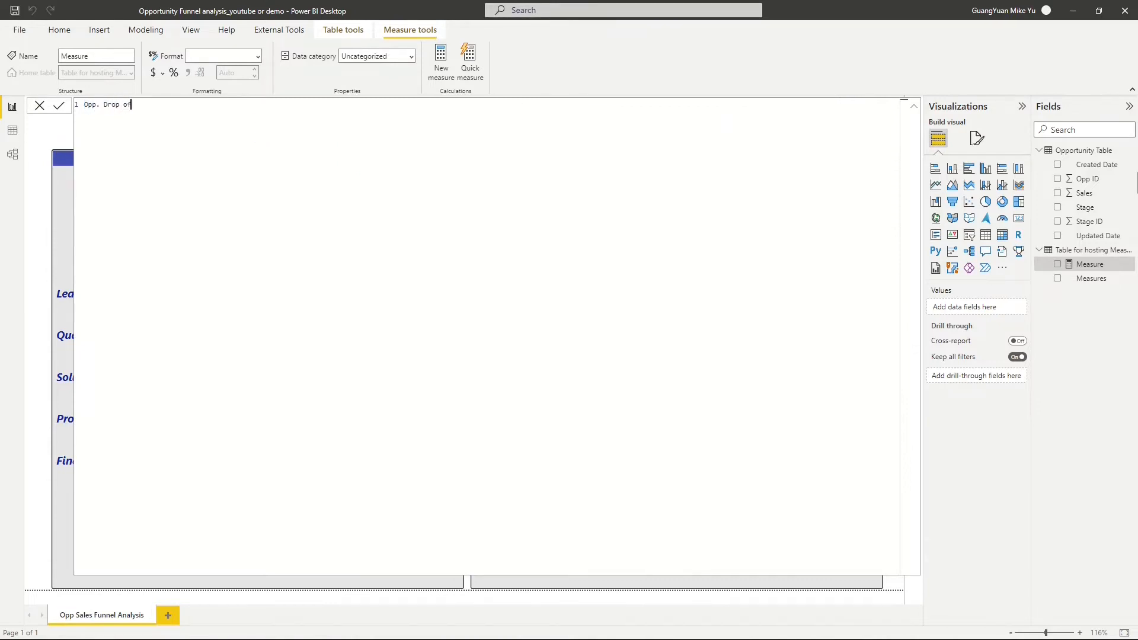
{"action": "type", "text": "VAR "}
{"action": "type", "text": "MAX("}
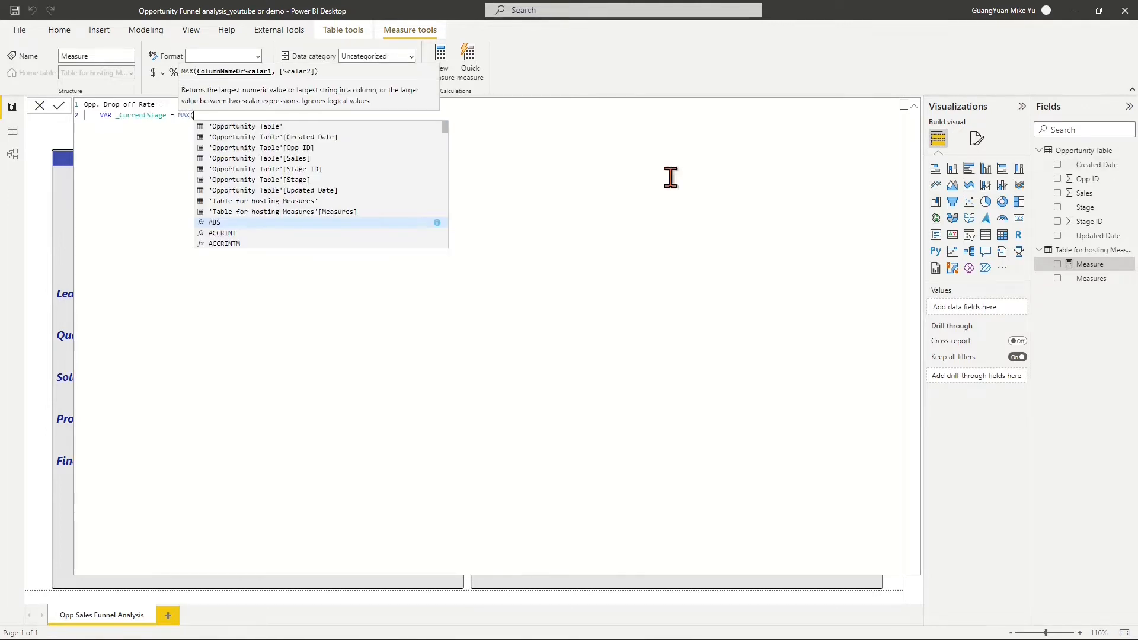
{"action": "left_click", "coordinate": [296, 170]}
{"action": "type", "text": ")"}
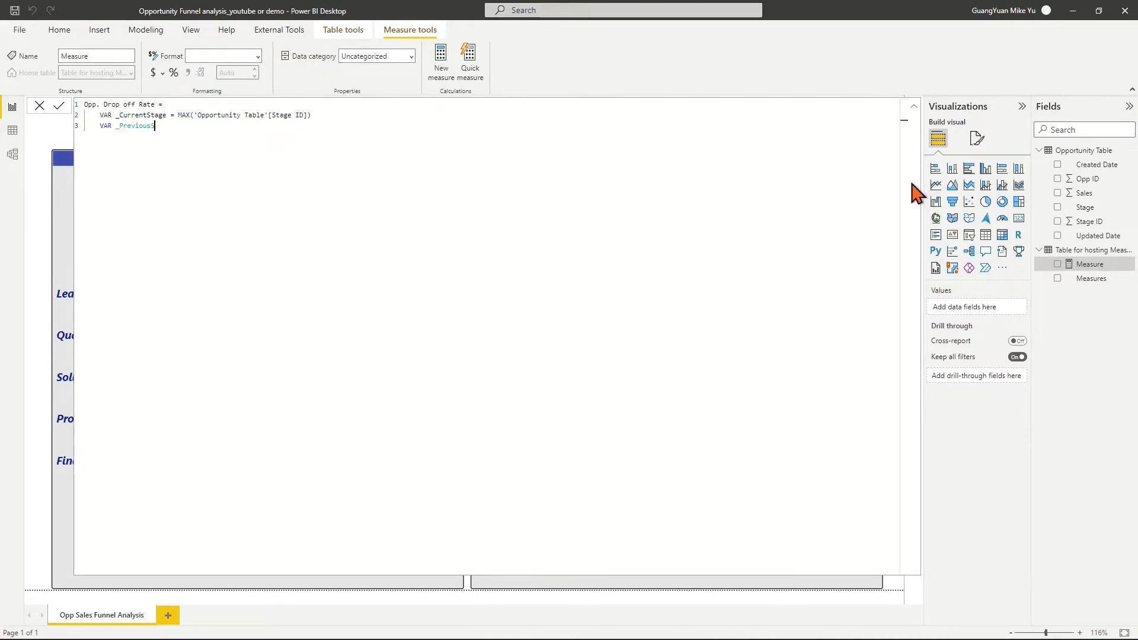
- Define the variables _PreviousStage as _CurrentStage -1 and _CurrentCount as DISTINCTCOUNT('Opportunity Table'[Opp ID])
{"action": "type", "text": " _"}
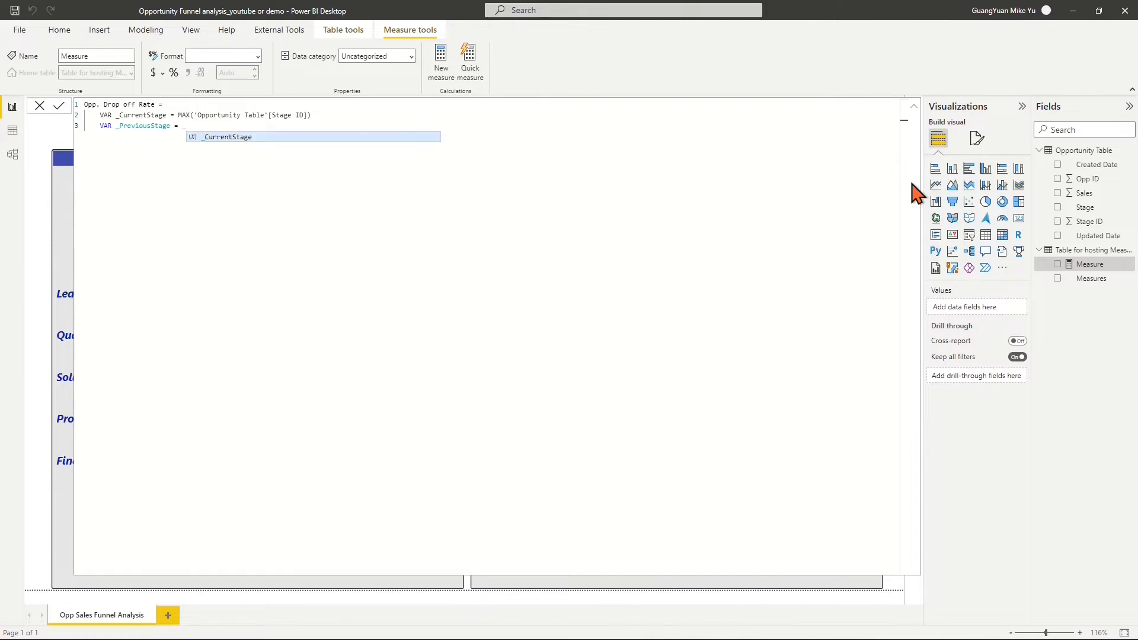
{"action": "left_click", "coordinate": [343, 144]}
{"action": "type", "text": "-1"}
{"action": "key", "text": "Return"}
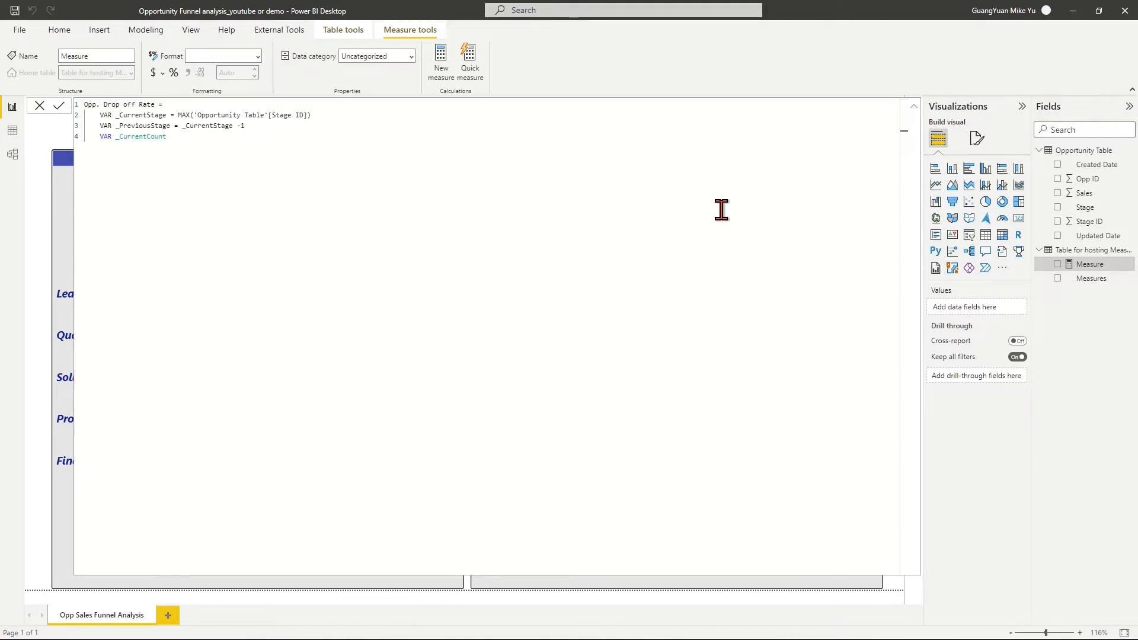
{"action": "type", "text": "VAR _CurrentCount = DISTINCTCOUNT('o"}
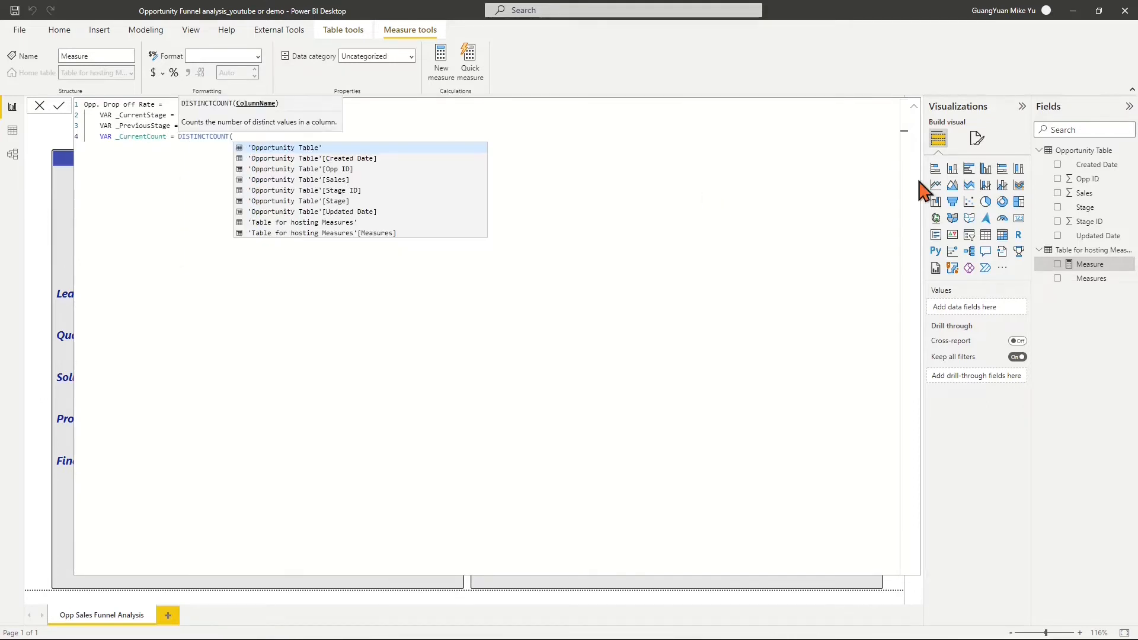
{"action": "left_click", "coordinate": [353, 170]}
{"action": "type", "text": ")"}
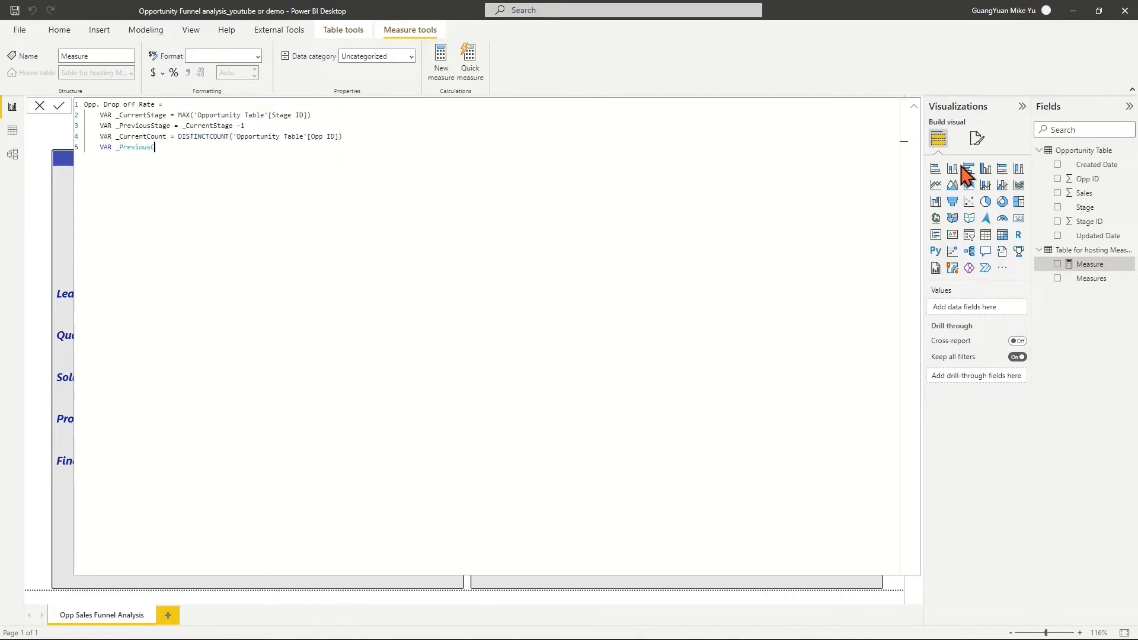
- Start the variable _PreviousCount with an IF that gives 0 when _CurrentStage =1
{"action": "type", "text": "IF("}
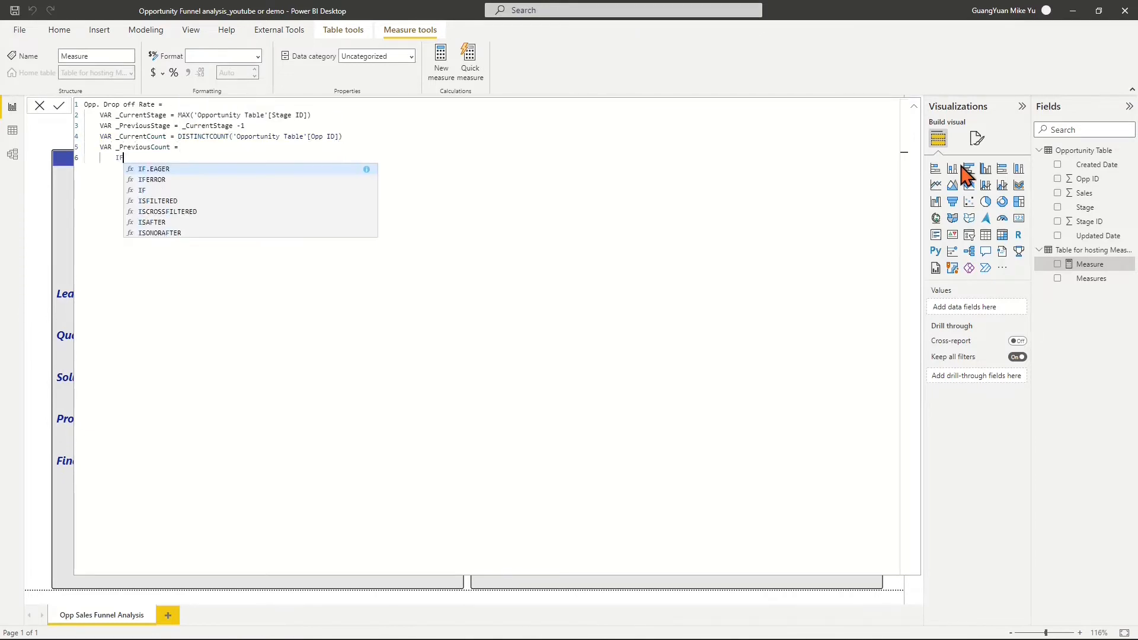
{"action": "key", "text": "shift+Return"}
{"action": "type", "text": "_c"}
{"action": "left_click", "coordinate": [195, 191]}
{"action": "type", "text": "=1,"}
{"action": "key", "text": "shift+Return"}
{"action": "type", "text": "0,"}
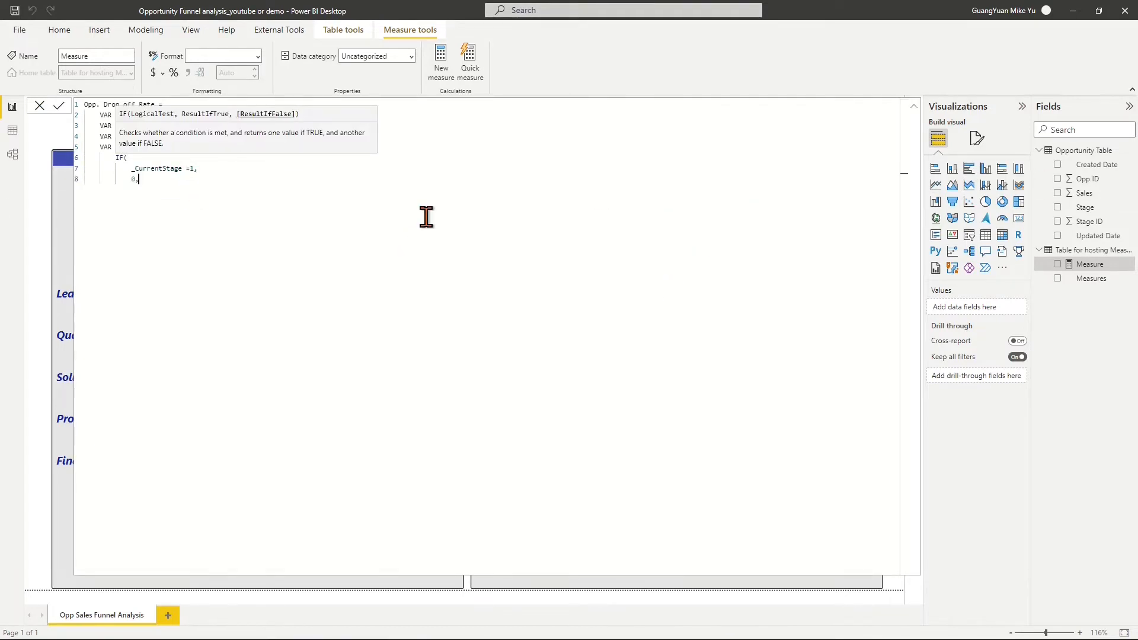
- Add a CALCULATE as the IF's false result, with DISTINCTCOUNT('Opportunity Table'[Opp ID]) as its expression
{"action": "type", "text": "CALCULATE("}
{"action": "key", "text": "shift+Return"}
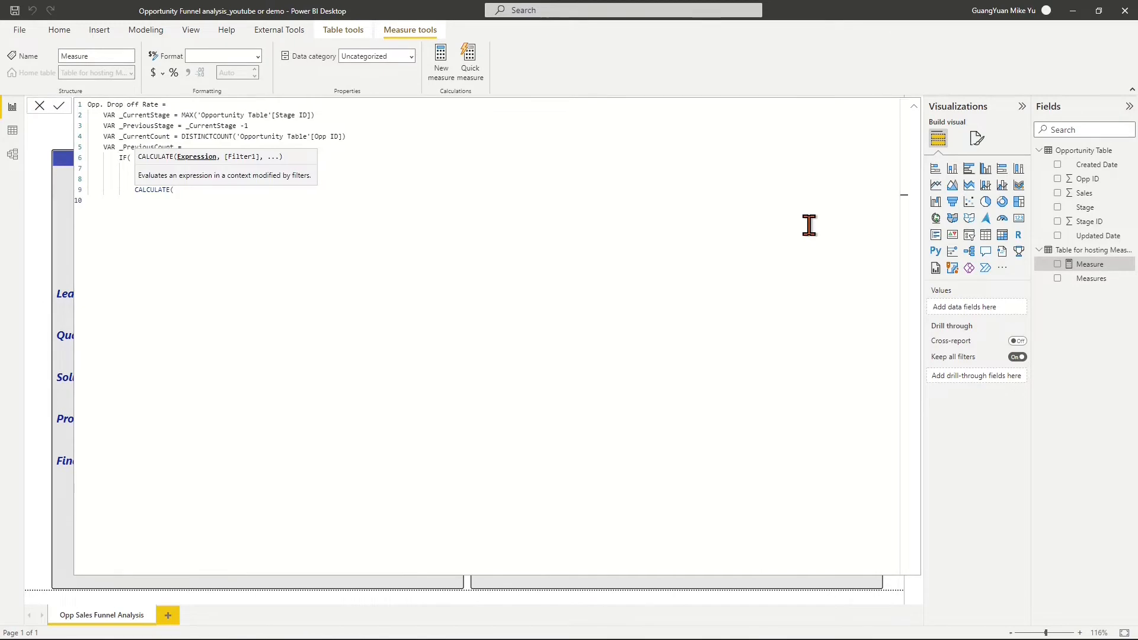
{"action": "type", "text": "DISTINCTCOUNT('Opportunity Table'[Opp ID]"}
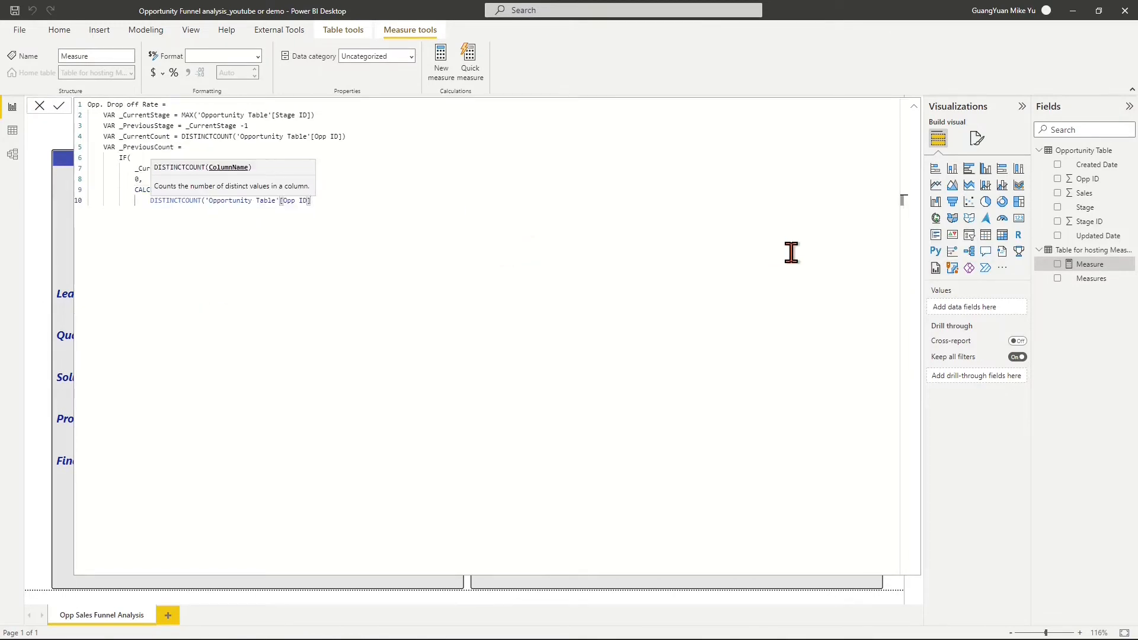
{"action": "type", "text": "),"}
{"action": "key", "text": "shift+Return"}
- Filter the CALCULATE with FILTER(ALL('Opportunity Table'),'Opportunity Table'[Stage ID]=_PreviousStage) and close the CALCULATE and IF functions
{"action": "type", "text": "FI"}
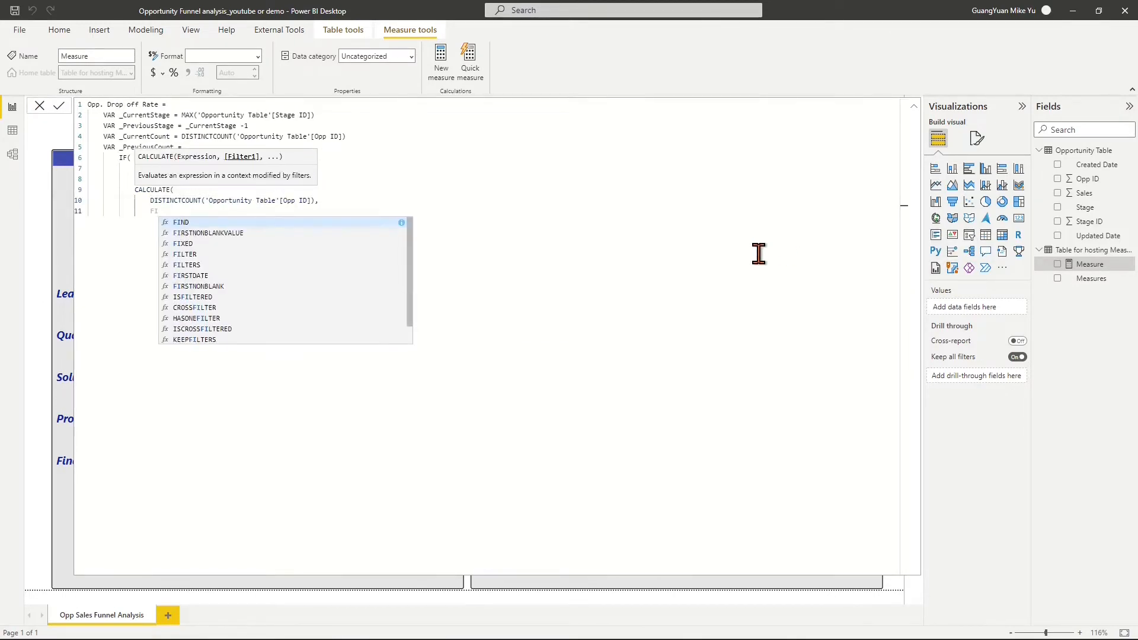
{"action": "type", "text": "LTER(ALL('Opportunity Table'),"}
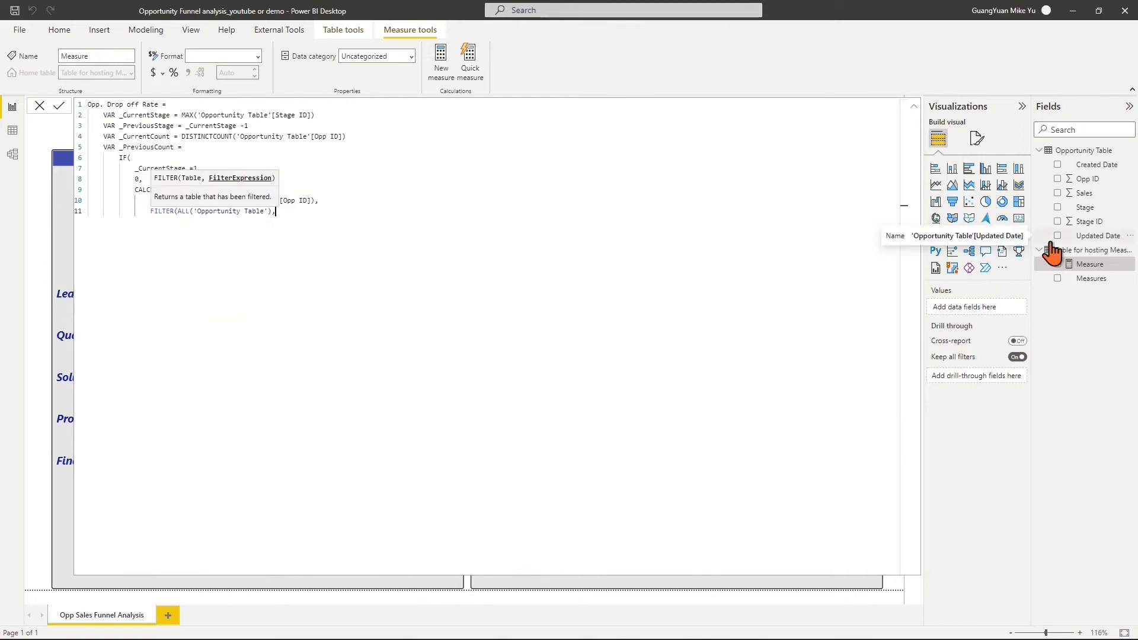
{"action": "type", "text": "'Opportunity Table'[Stage ID]=_"}
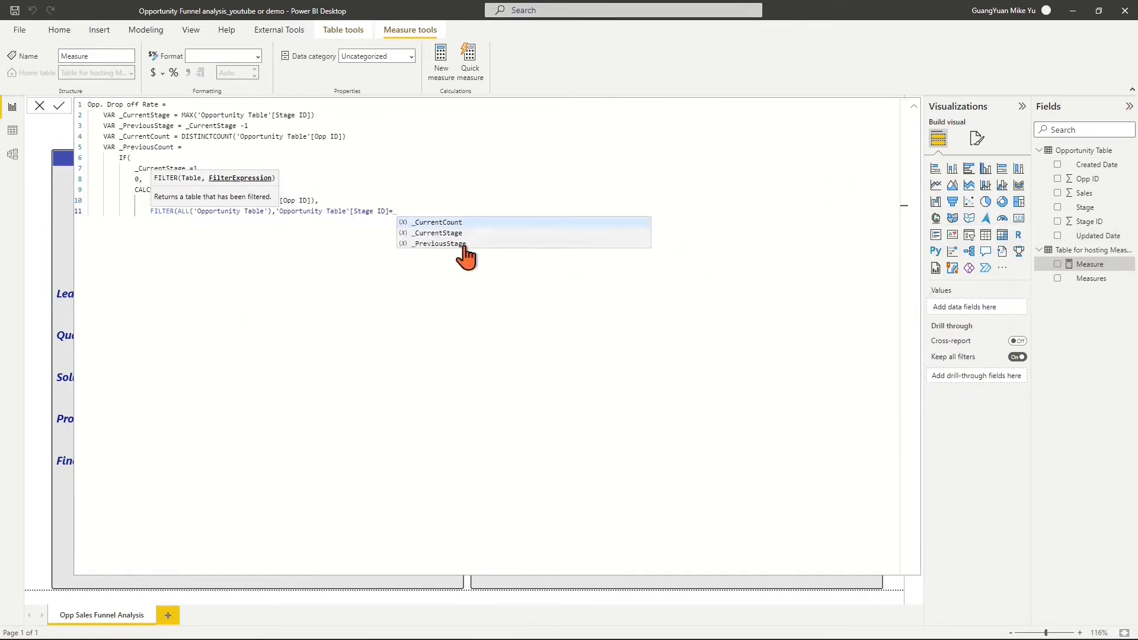
{"action": "left_click", "coordinate": [462, 244]}
{"action": "type", "text": ")"}
{"action": "key", "text": "shift+Return"}
{"action": "type", "text": ")"}
{"action": "key", "text": "shift+Return"}
{"action": "type", "text": ")"}
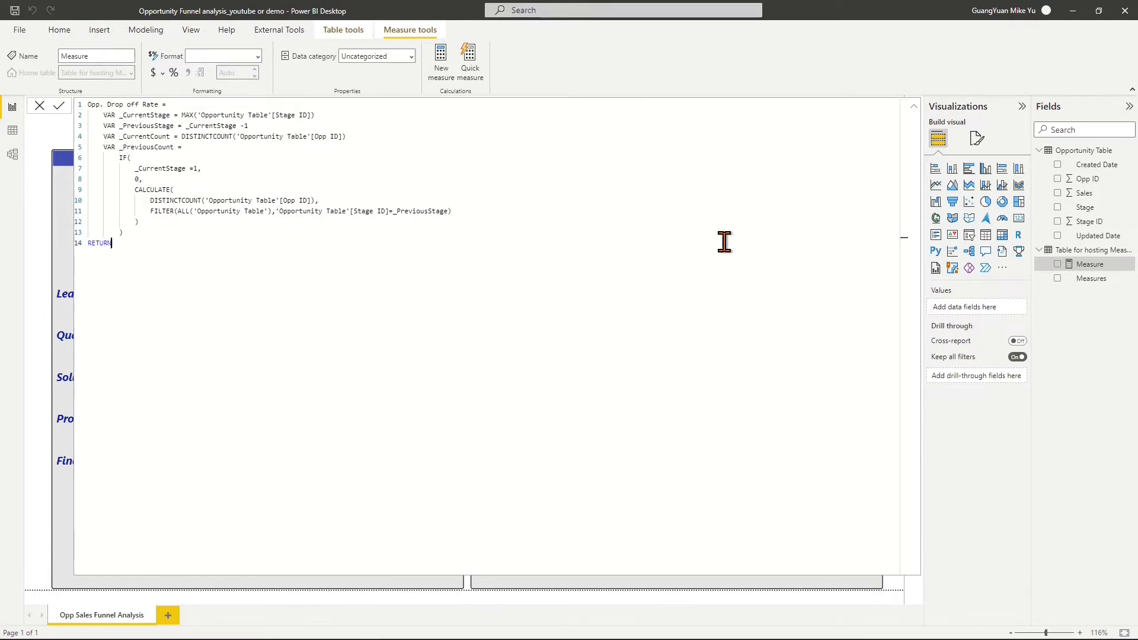
- Return DIVIDE(_CurrentCount-_PreviousCount,_PreviousCount,0) from the measure, commit it and collapse the formula editor
{"action": "type", "text": "D"}
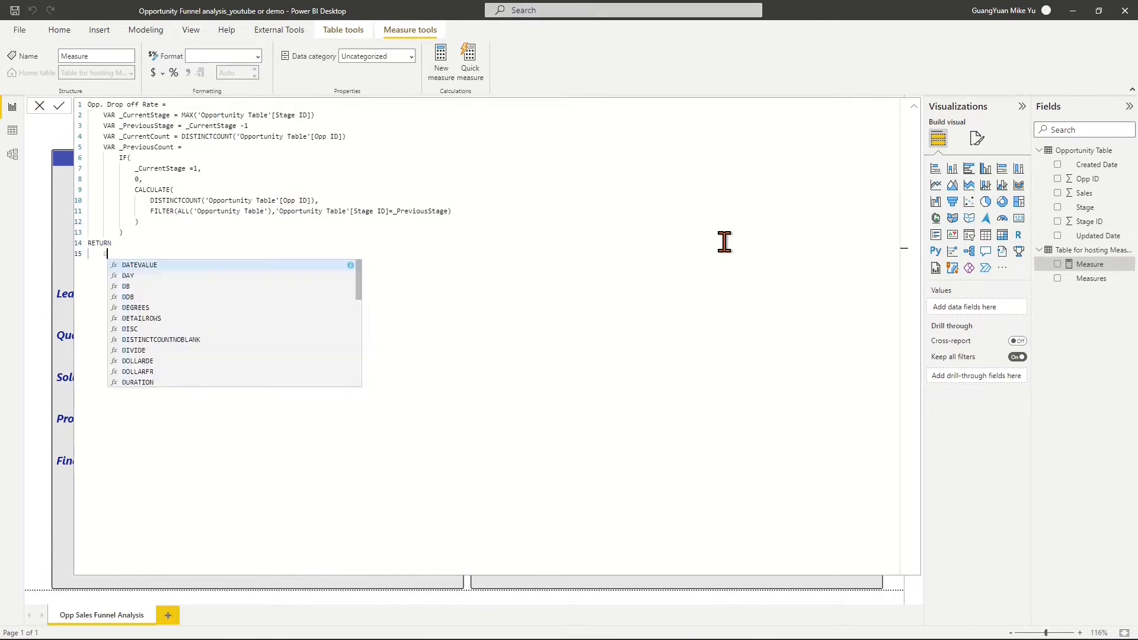
{"action": "type", "text": "IVIDE(_"}
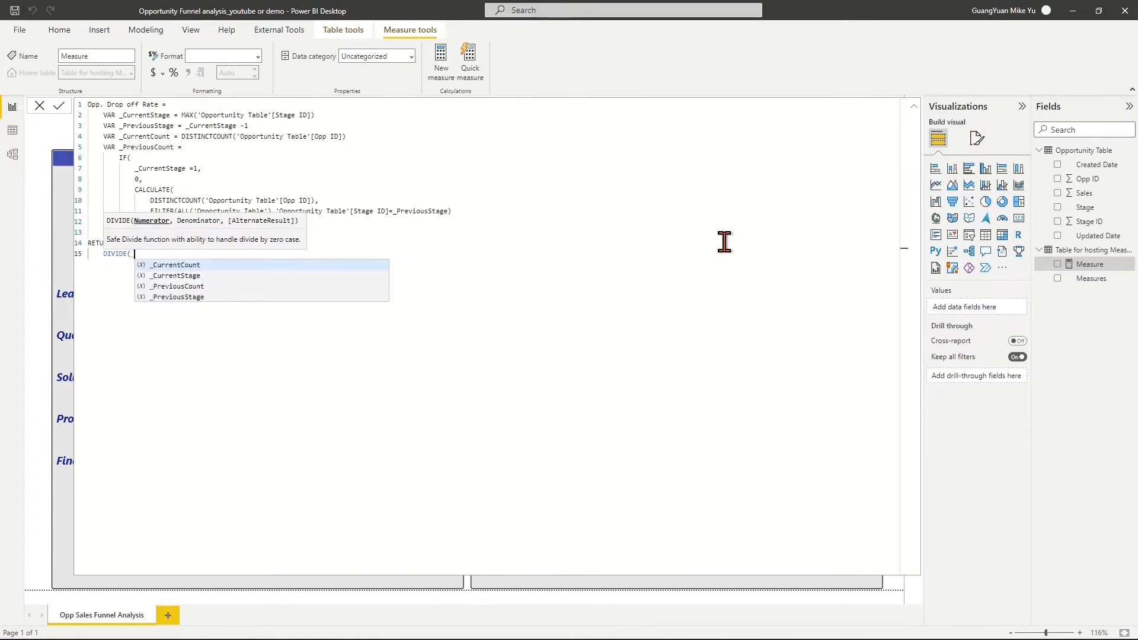
{"action": "left_click", "coordinate": [326, 264]}
{"action": "type", "text": "-_PreviousCount"}
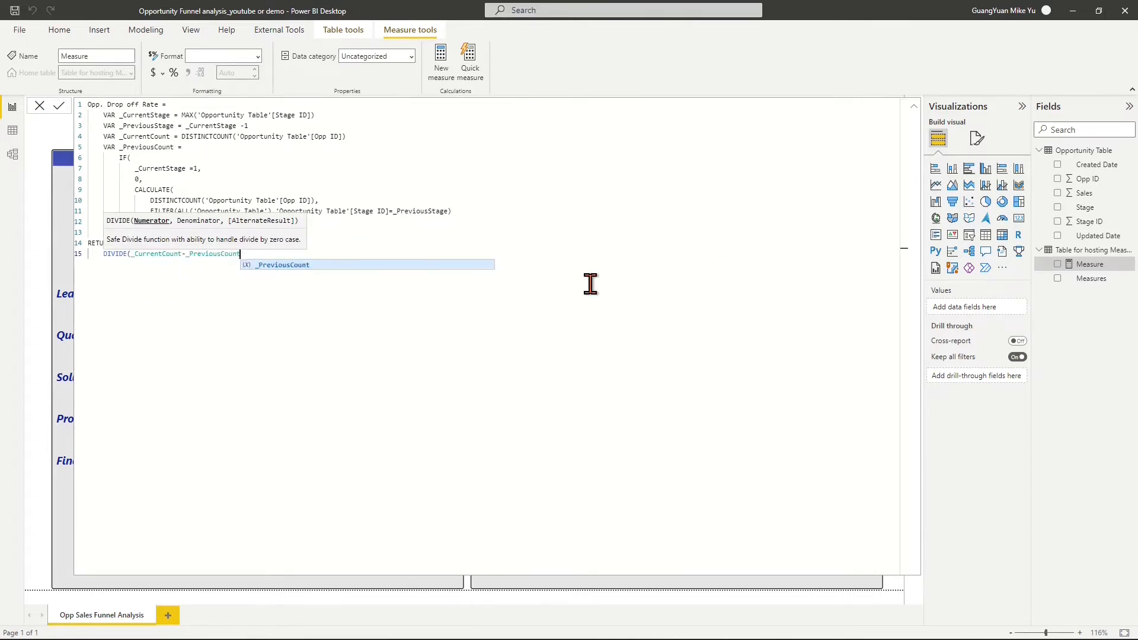
{"action": "type", "text": ",_PreviousCount,0)"}
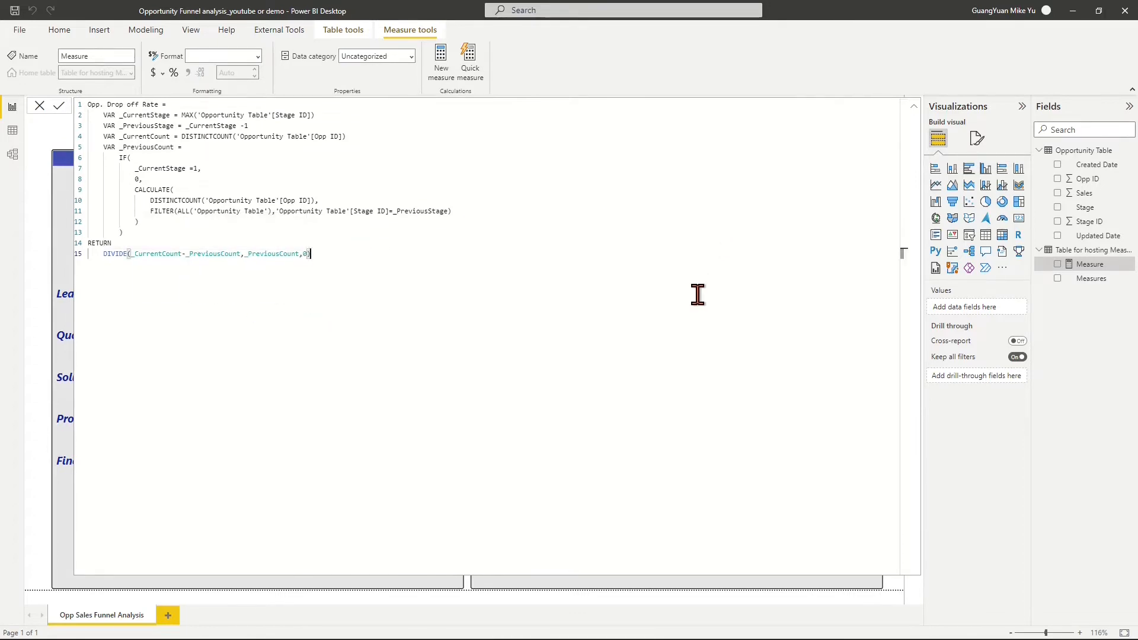
{"action": "left_click", "coordinate": [59, 105]}
{"action": "left_click", "coordinate": [913, 106]}
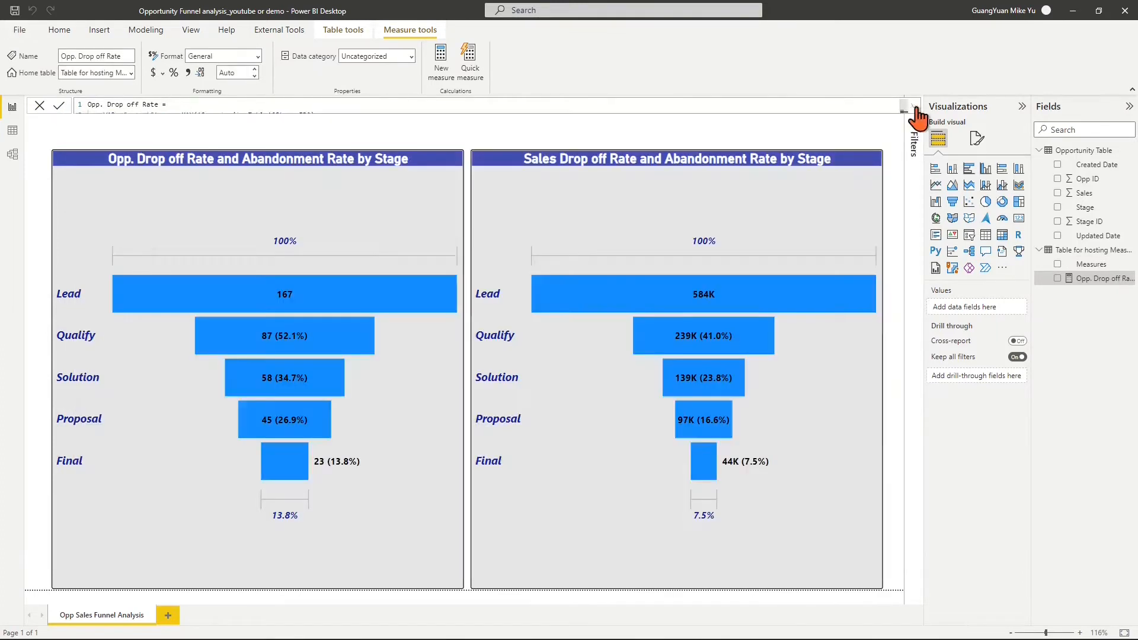
- Add the Opp. Drop off Rate measure to the opportunity funnel's tooltips and format it as a percentage
{"action": "left_click", "coordinate": [409, 368]}
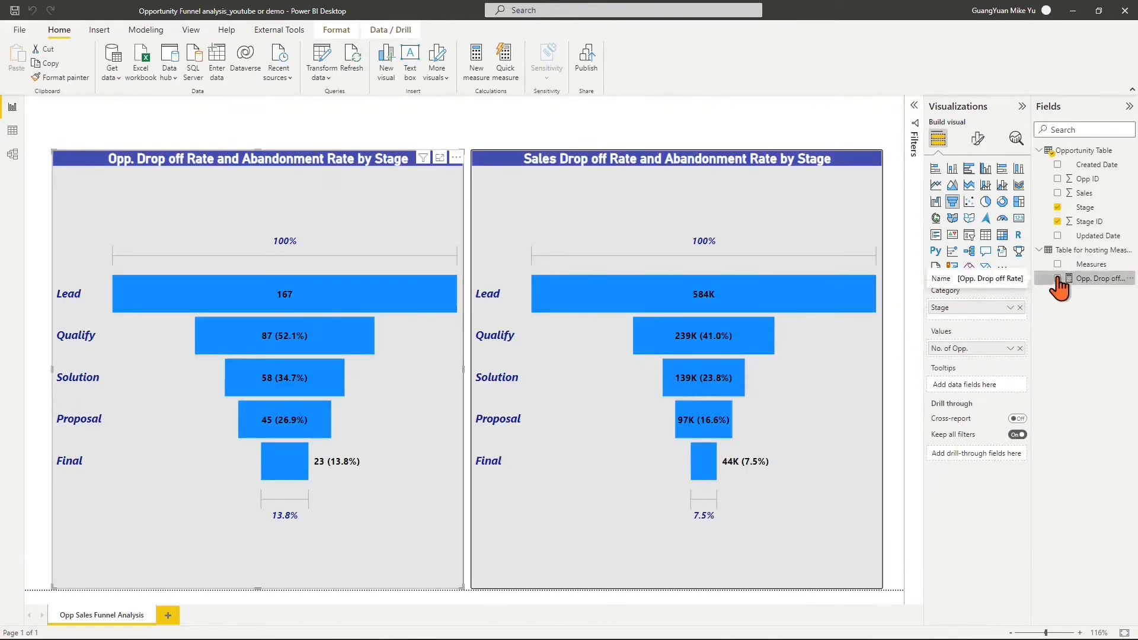
{"action": "left_click", "coordinate": [1057, 278]}
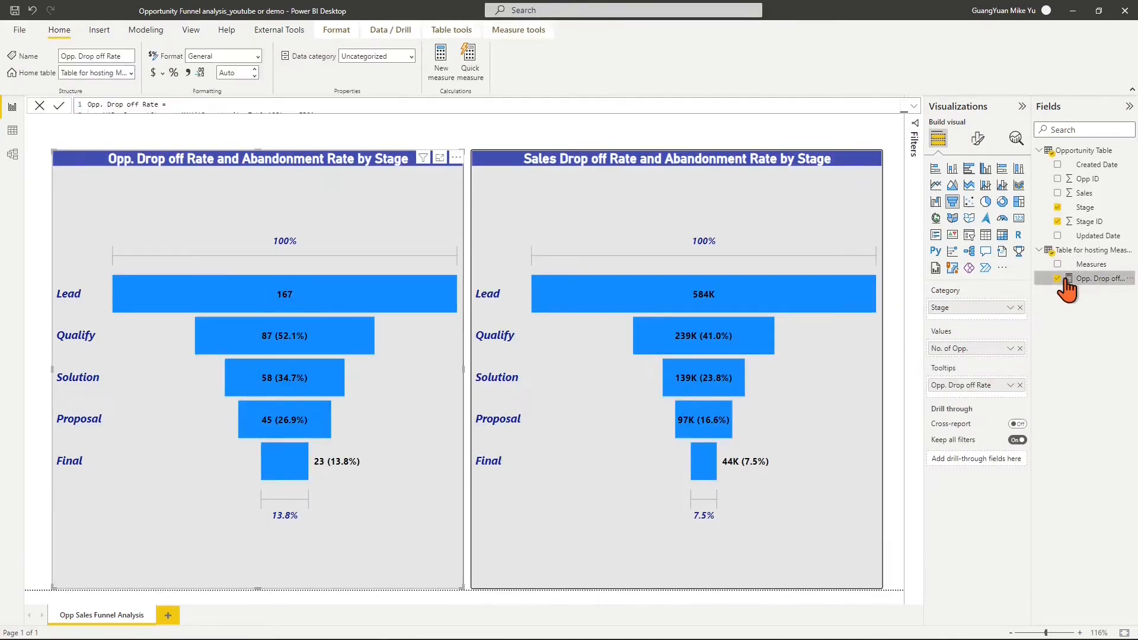
{"action": "left_click", "coordinate": [174, 72]}
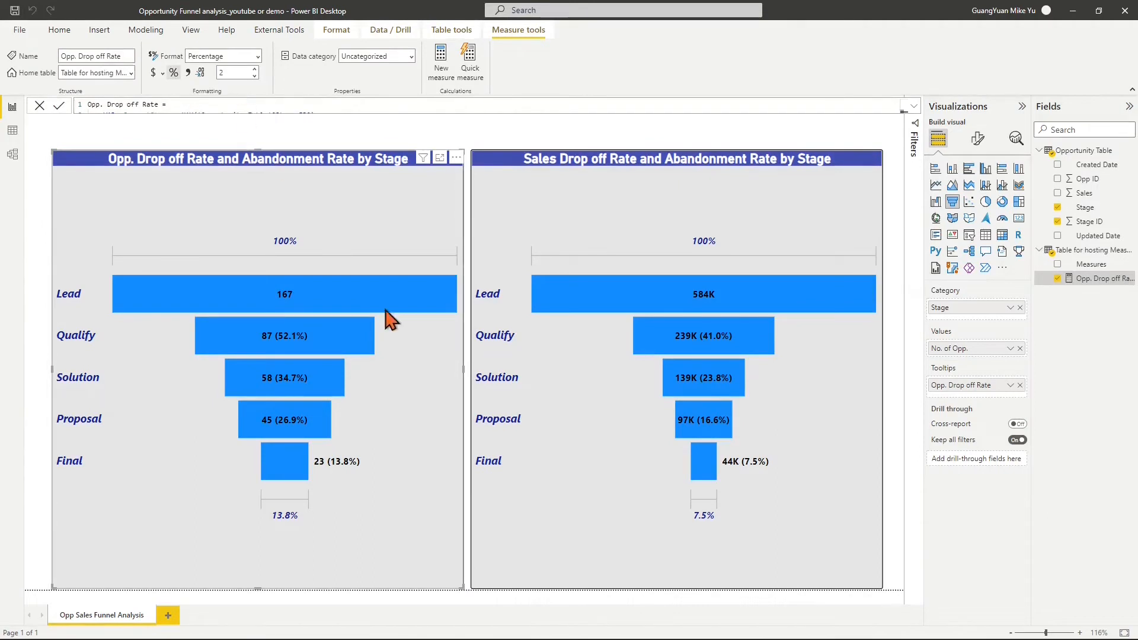
- Create a new measure in Table for hosting Measures from a copy of the Opp. Drop off Rate formula and name it Sales Drop off Rate
{"action": "mouse_move", "coordinate": [361, 337]}
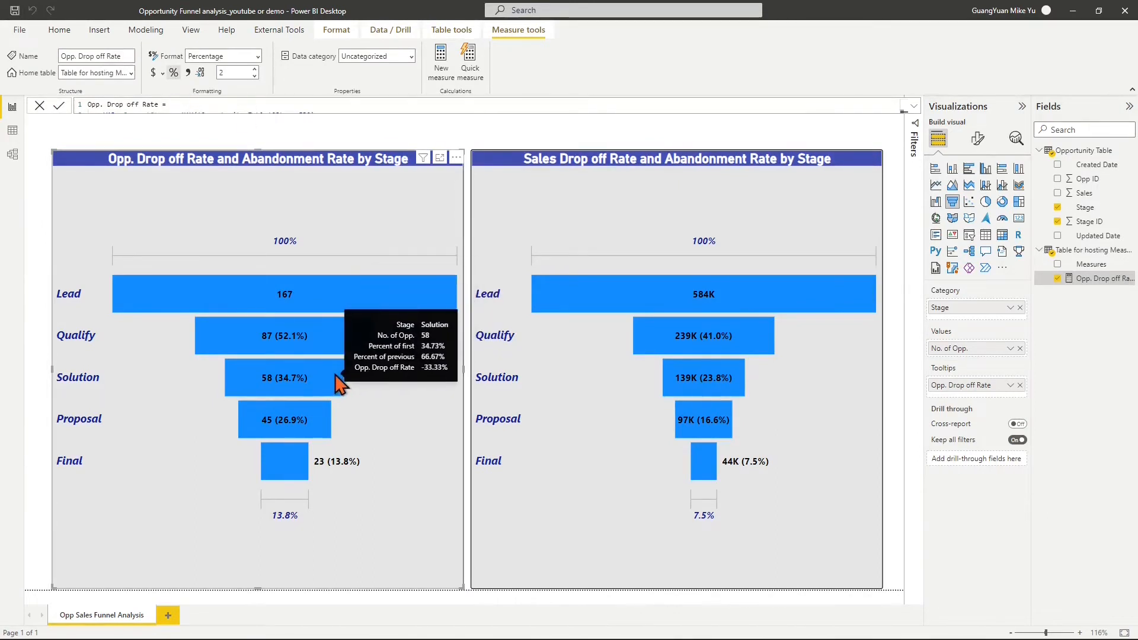
{"action": "mouse_move", "coordinate": [299, 471]}
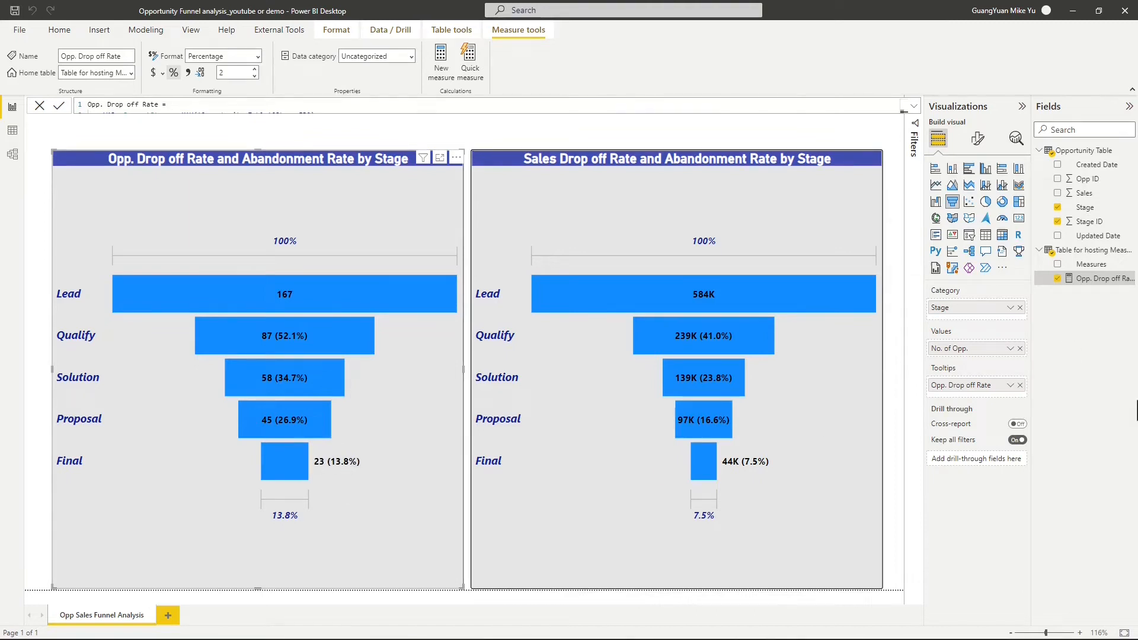
{"action": "left_click", "coordinate": [912, 107]}
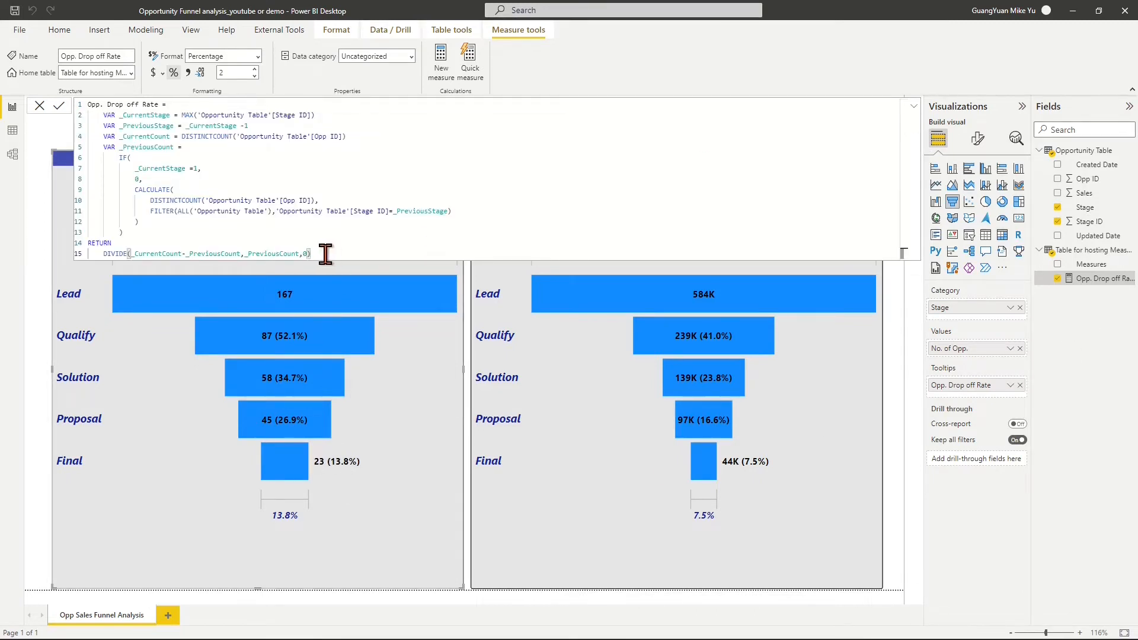
{"action": "left_click_drag", "start_coordinate": [330, 253], "coordinate": [67, 95]}
{"action": "key", "text": "ctrl+c"}
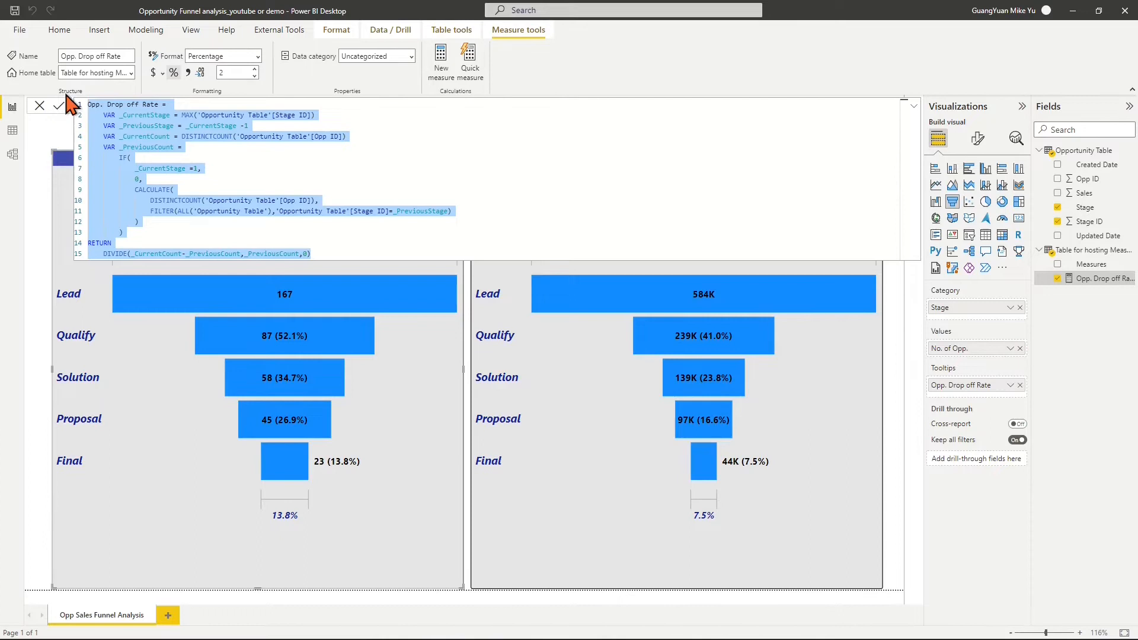
{"action": "left_click", "coordinate": [1075, 249]}
{"action": "left_click", "coordinate": [247, 59]}
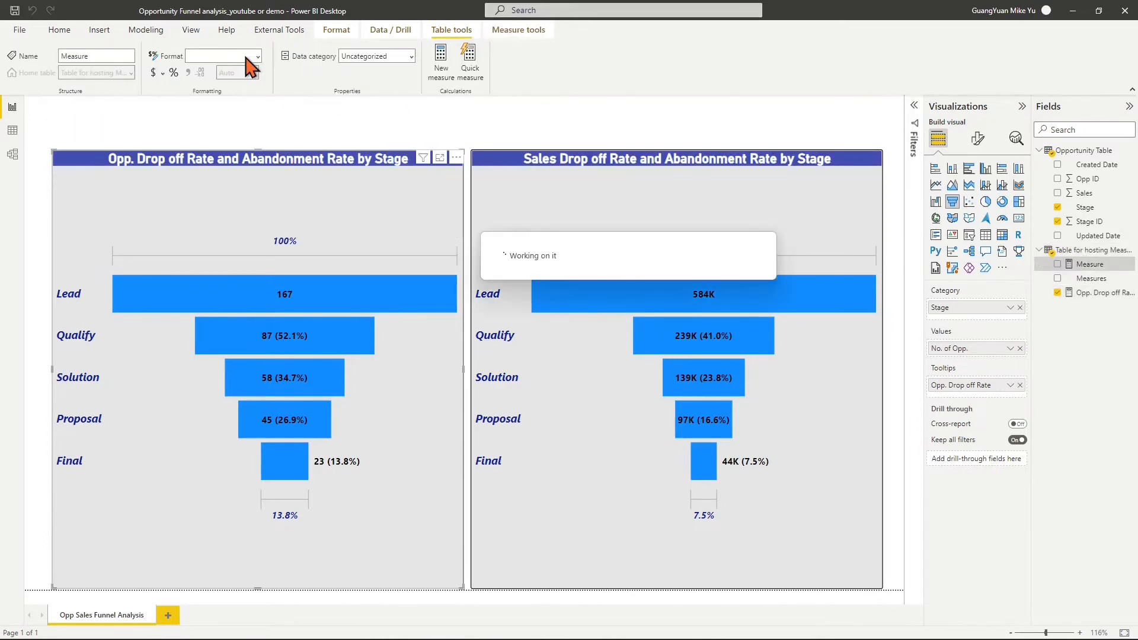
{"action": "key", "text": "ctrl+v"}
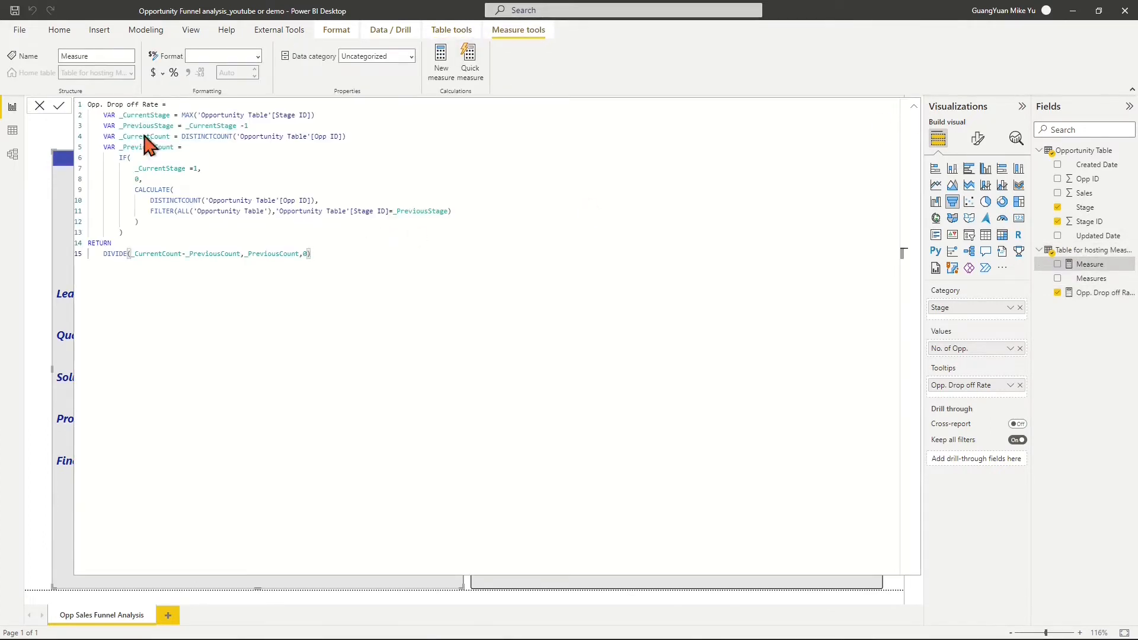
{"action": "key", "text": "BackSpace"}
{"action": "key", "text": "BackSpace"}
{"action": "key", "text": "BackSpace"}
{"action": "key", "text": "BackSpace"}
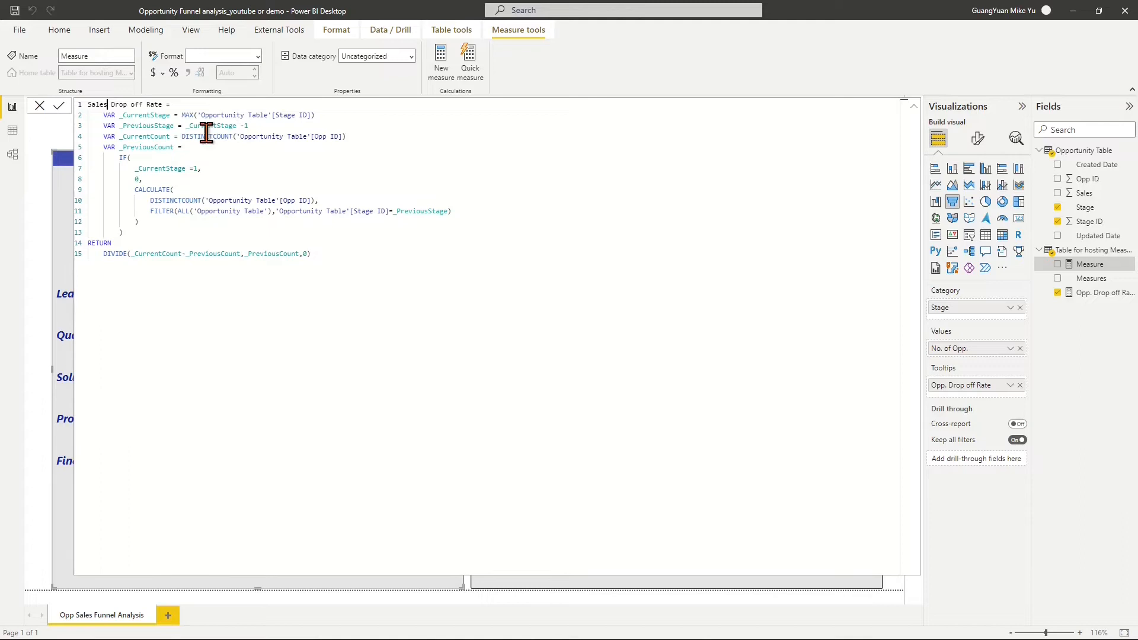
- Rename the _CurrentCount variable to _CurrentSales in its declaration
{"action": "left_click", "coordinate": [172, 135]}
{"action": "key", "text": "BackSpace"}
{"action": "key", "text": "BackSpace"}
{"action": "key", "text": "BackSpace"}
{"action": "key", "text": "BackSpace"}
{"action": "key", "text": "BackSpace"}
{"action": "type", "text": "Sales"}
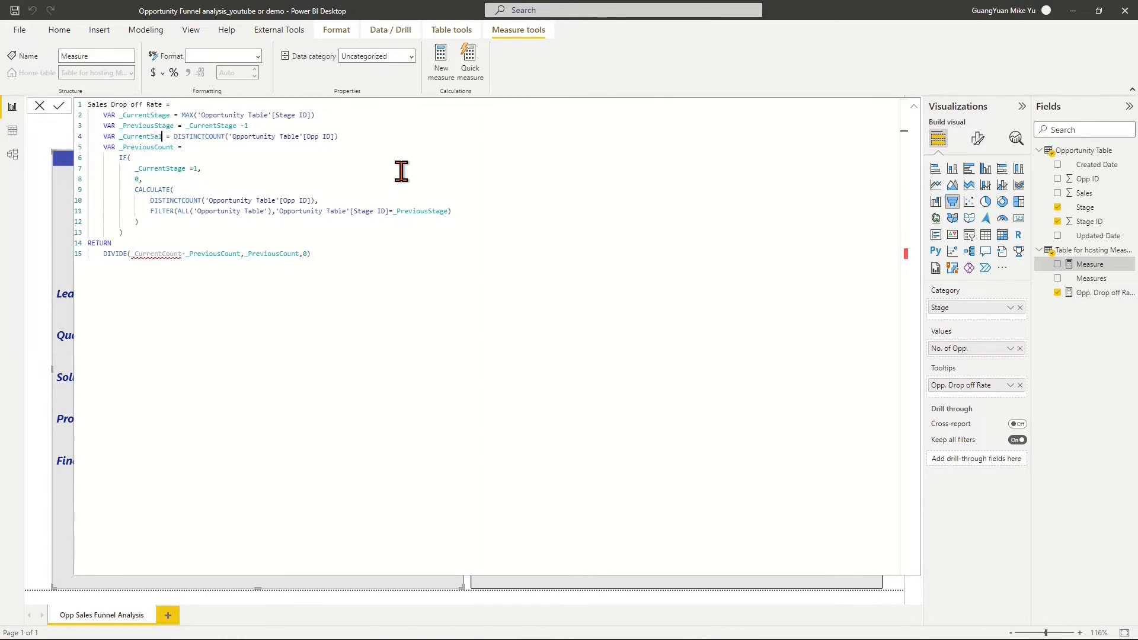
- Replace the _CurrentSales expression with SUM('Opportunity Table'[Sales])
{"action": "left_click", "coordinate": [233, 135]}
{"action": "key", "text": "BackSpace"}
{"action": "key", "text": "BackSpace"}
{"action": "key", "text": "BackSpace"}
{"action": "key", "text": "BackSpace"}
{"action": "key", "text": "BackSpace"}
{"action": "key", "text": "BackSpace"}
{"action": "key", "text": "BackSpace"}
{"action": "key", "text": "BackSpace"}
{"action": "key", "text": "BackSpace"}
{"action": "key", "text": "BackSpace"}
{"action": "key", "text": "BackSpace"}
{"action": "key", "text": "BackSpace"}
{"action": "key", "text": "BackSpace"}
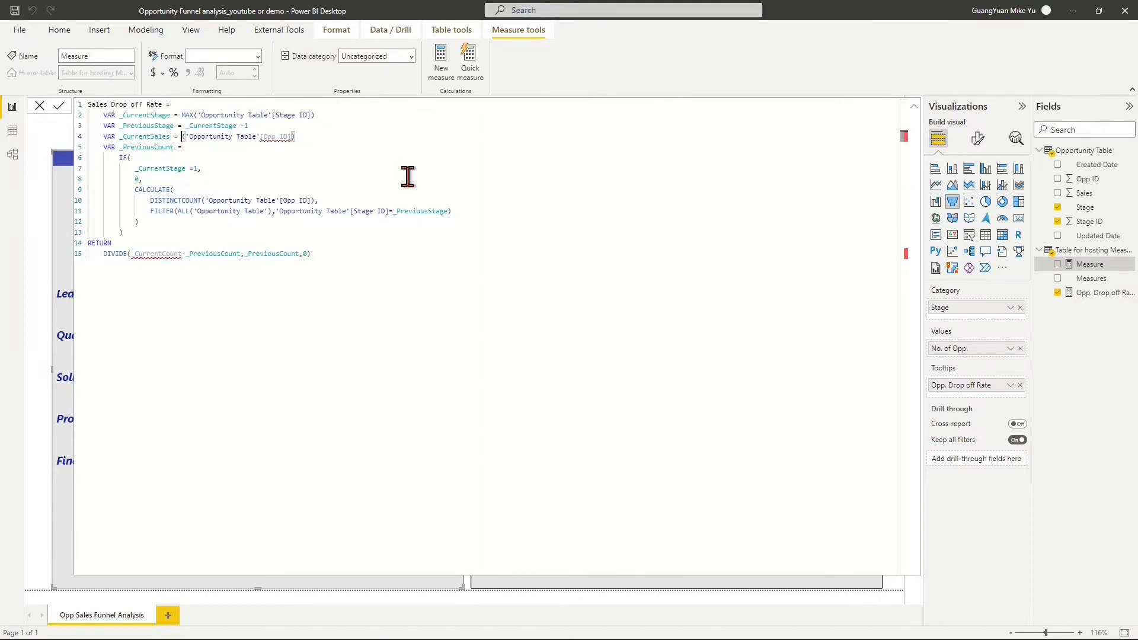
{"action": "type", "text": "SUM"}
{"action": "left_click", "coordinate": [300, 136]}
{"action": "key", "text": "BackSpace"}
{"action": "key", "text": "BackSpace"}
{"action": "key", "text": "BackSpace"}
{"action": "key", "text": "BackSpace"}
{"action": "key", "text": "BackSpace"}
{"action": "key", "text": "BackSpace"}
{"action": "key", "text": "BackSpace"}
{"action": "key", "text": "BackSpace"}
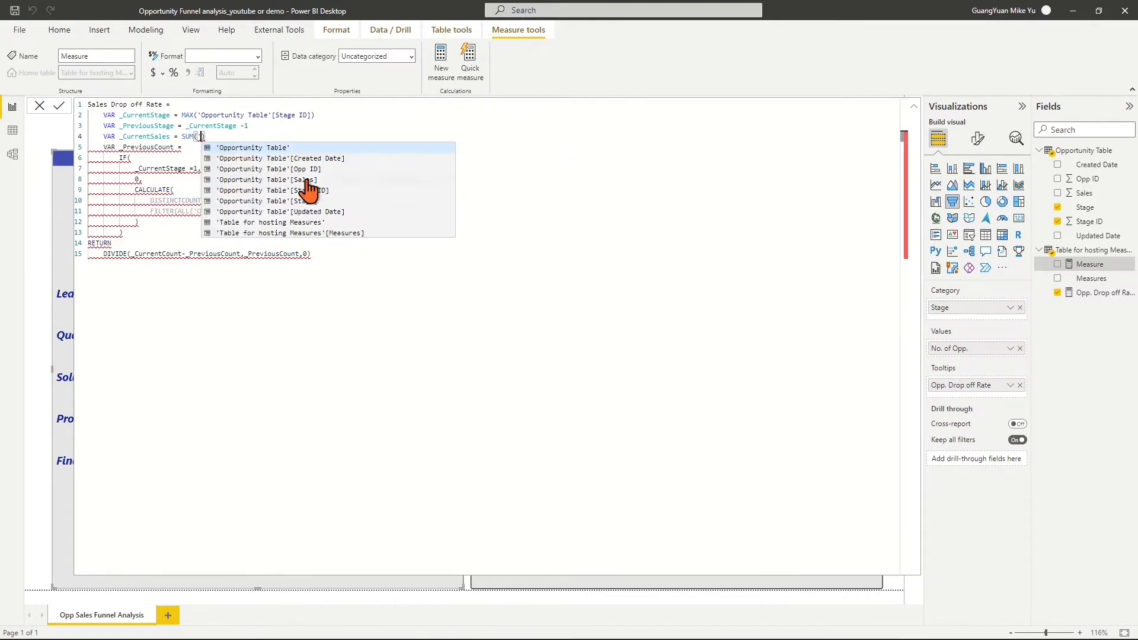
{"action": "left_click", "coordinate": [305, 184]}
- Rename the _PreviousCount variable to _PreviousSales in its declaration
{"action": "left_click", "coordinate": [173, 147]}
{"action": "key", "text": "BackSpace"}
{"action": "key", "text": "BackSpace"}
{"action": "key", "text": "BackSpace"}
{"action": "key", "text": "BackSpace"}
{"action": "key", "text": "BackSpace"}
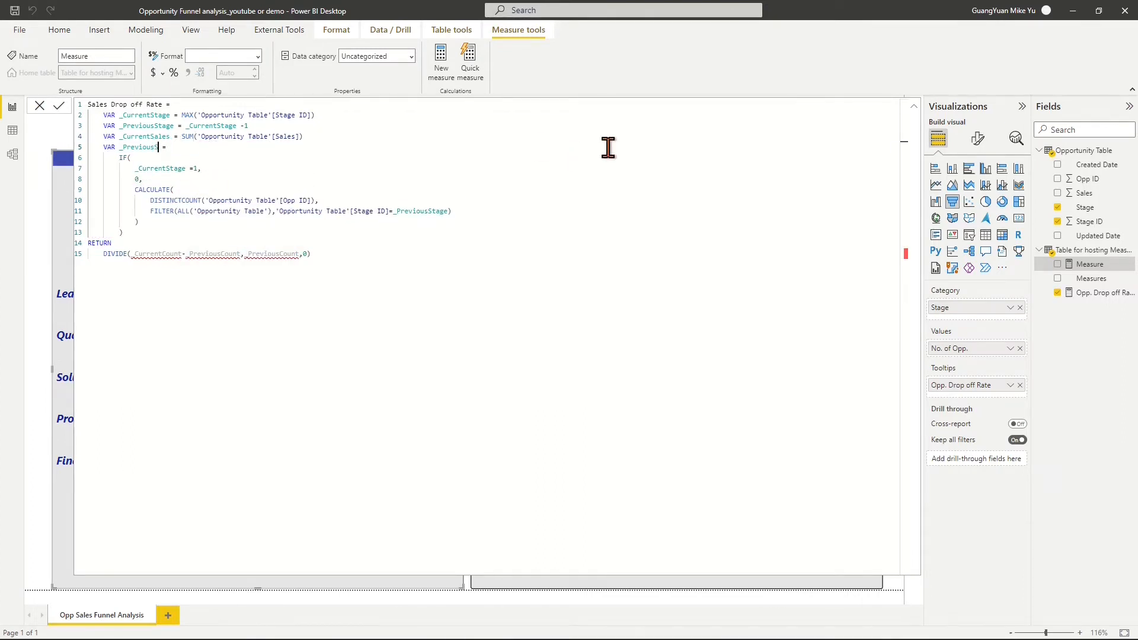
- Replace the DISTINCTCOUNT expression inside the CALCULATE with SUM('Opportunity Table'[Sales])
{"action": "left_click", "coordinate": [197, 201]}
{"action": "type", "text": "SUM"}
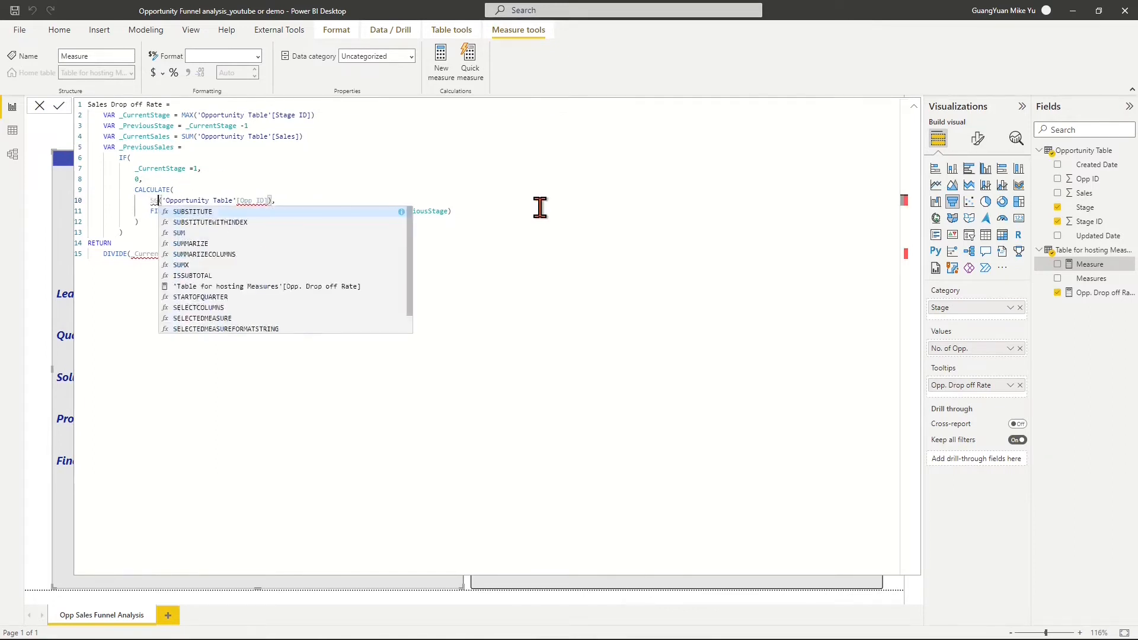
{"action": "left_click", "coordinate": [273, 200]}
{"action": "key", "text": "BackSpace"}
{"action": "key", "text": "BackSpace"}
{"action": "key", "text": "BackSpace"}
{"action": "key", "text": "BackSpace"}
{"action": "key", "text": "BackSpace"}
{"action": "key", "text": "BackSpace"}
{"action": "key", "text": "BackSpace"}
{"action": "key", "text": "BackSpace"}
{"action": "key", "text": "BackSpace"}
{"action": "key", "text": "BackSpace"}
{"action": "key", "text": "BackSpace"}
{"action": "key", "text": "BackSpace"}
{"action": "key", "text": "BackSpace"}
{"action": "key", "text": "BackSpace"}
{"action": "key", "text": "BackSpace"}
{"action": "key", "text": "BackSpace"}
{"action": "key", "text": "BackSpace"}
{"action": "key", "text": "BackSpace"}
{"action": "key", "text": "BackSpace"}
{"action": "key", "text": "BackSpace"}
{"action": "type", "text": "'"}
{"action": "left_click", "coordinate": [283, 243]}
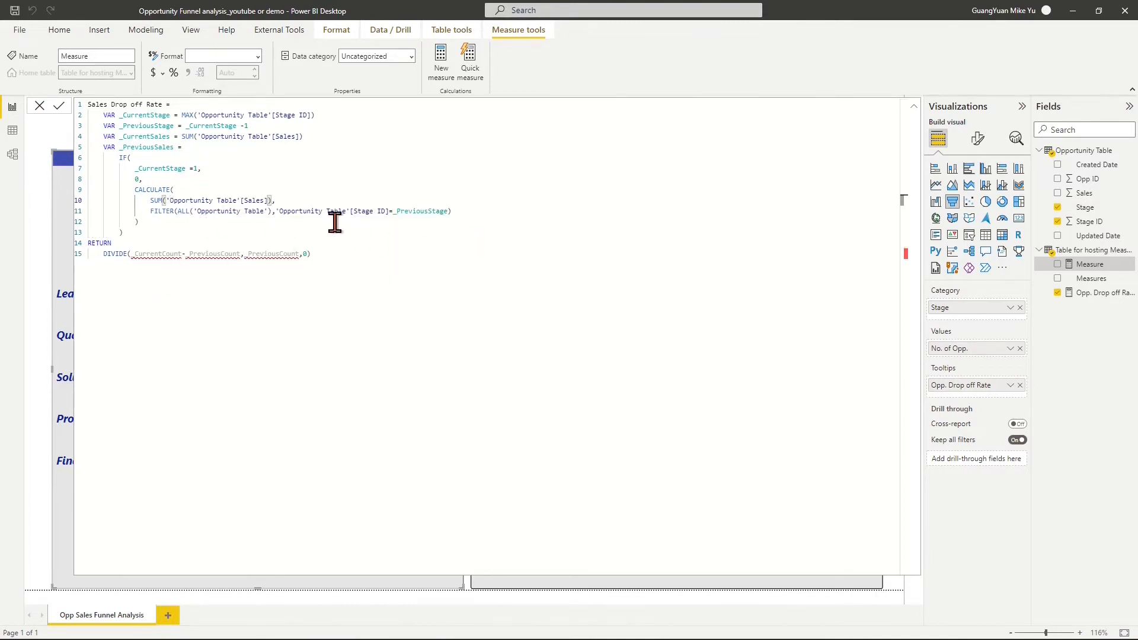
- Change the returned expression to DIVIDE(_CurrentSales-_PreviousSales,_PreviousSales,0), commit the measure and collapse the formula editor
{"action": "double_click", "coordinate": [175, 254]}
{"action": "type", "text": "_CurrentSales"}
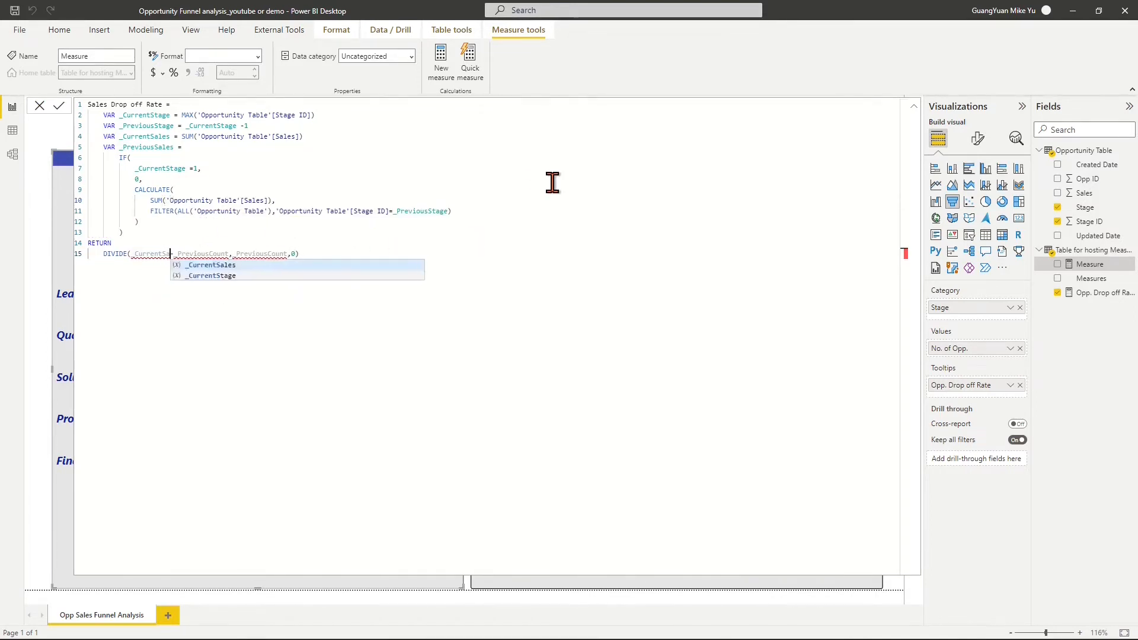
{"action": "double_click", "coordinate": [228, 254]}
{"action": "type", "text": "_PreviousSAl"}
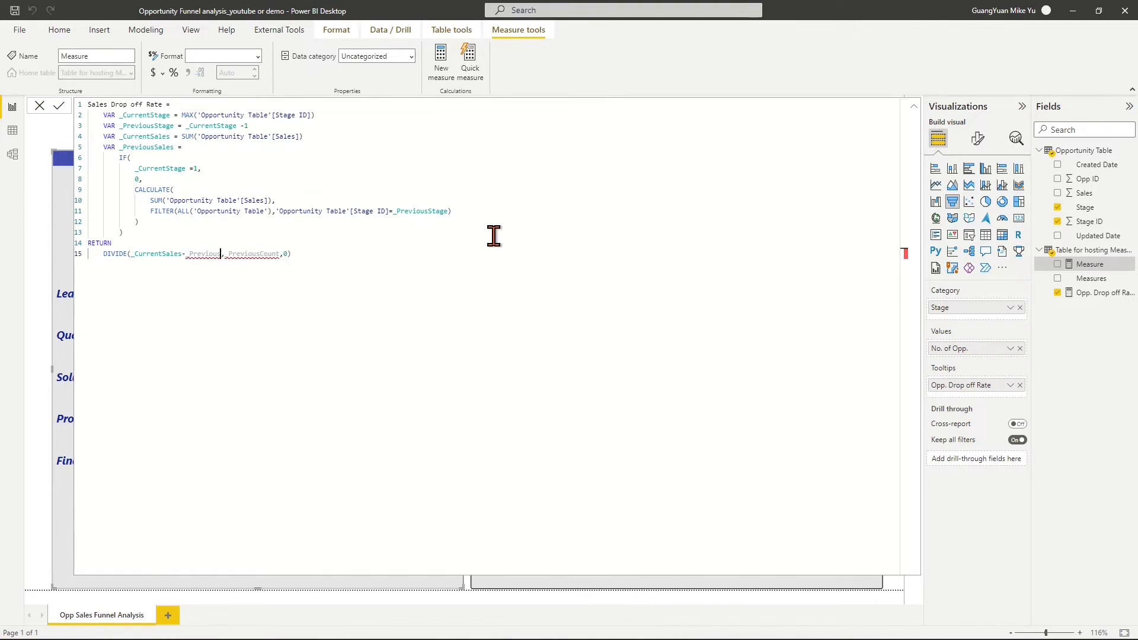
{"action": "key", "text": "Tab"}
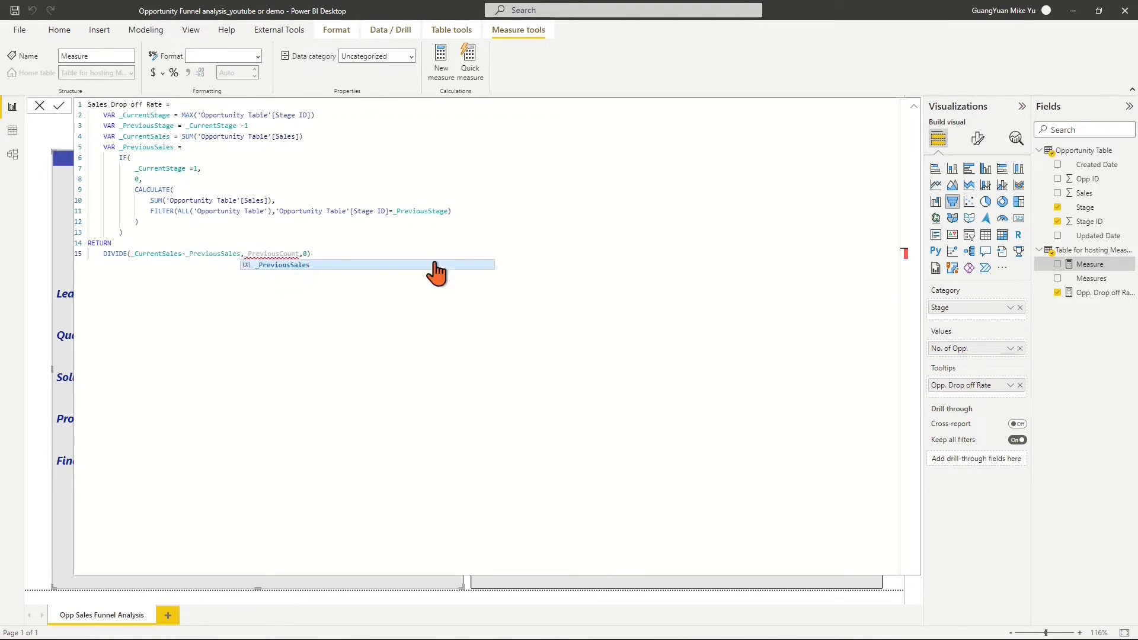
{"action": "left_click", "coordinate": [300, 253]}
{"action": "key", "text": "BackSpace"}
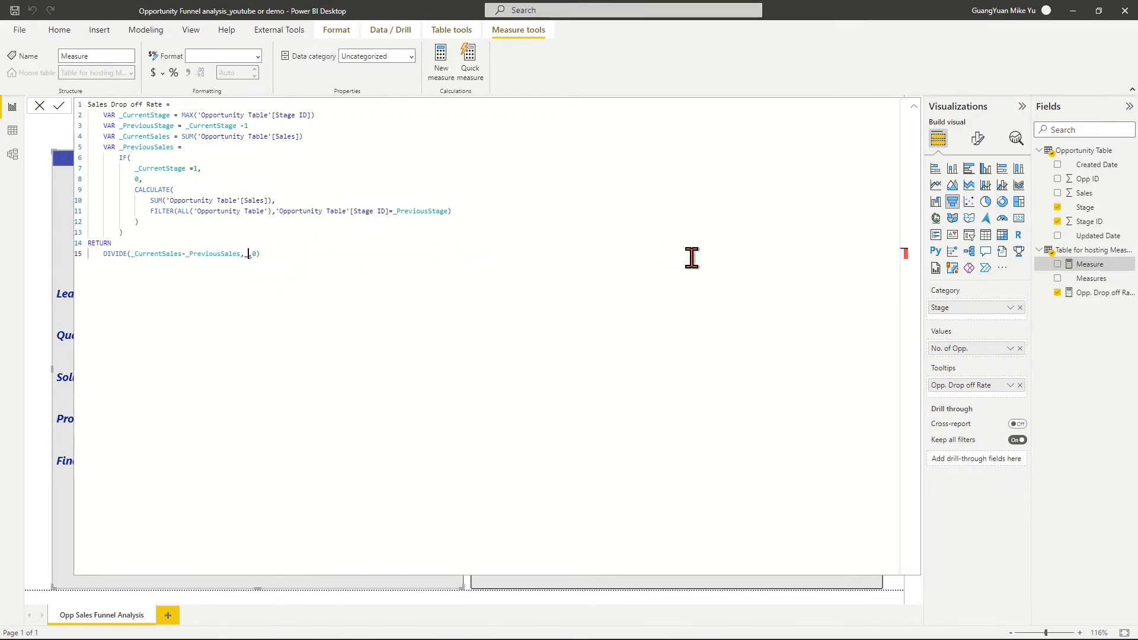
{"action": "type", "text": "_"}
{"action": "left_click", "coordinate": [319, 296]}
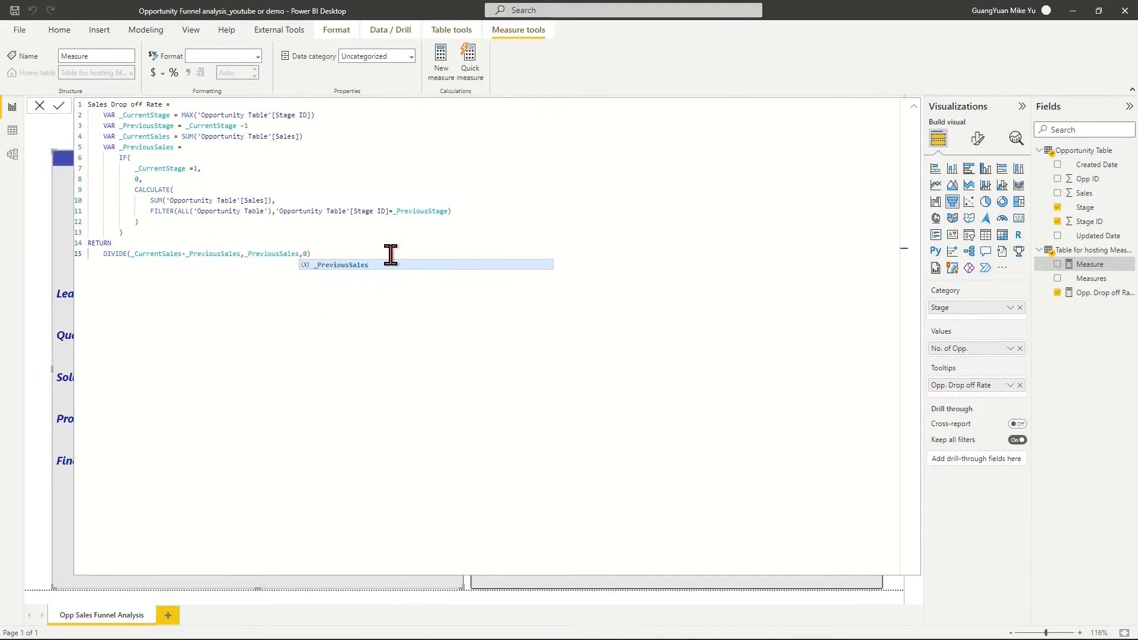
{"action": "left_click", "coordinate": [58, 105]}
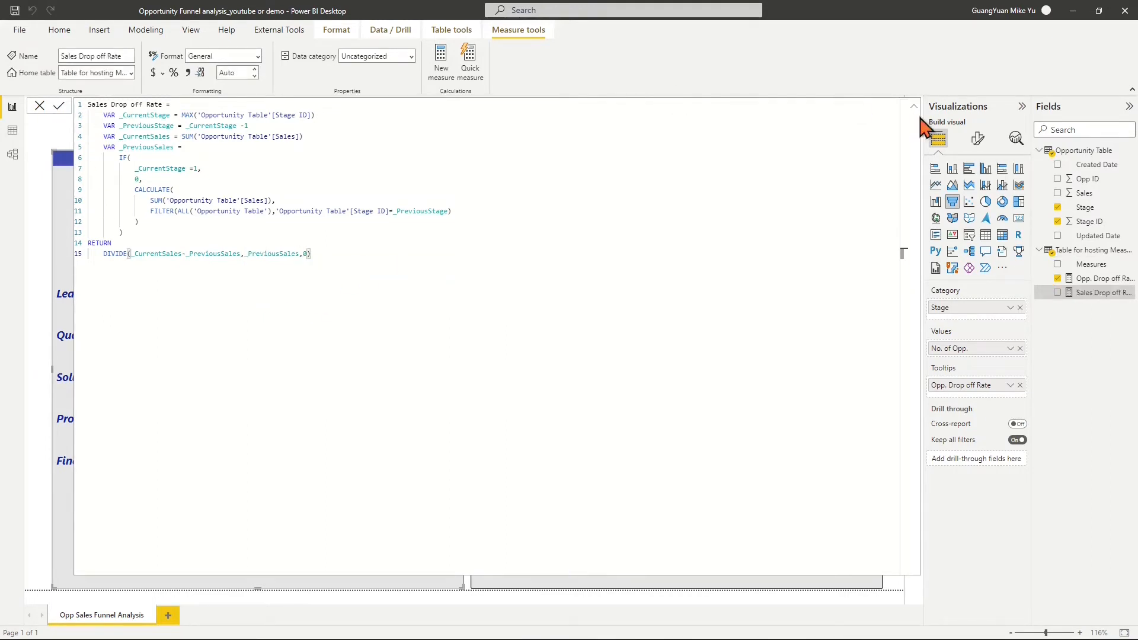
{"action": "left_click", "coordinate": [913, 107]}
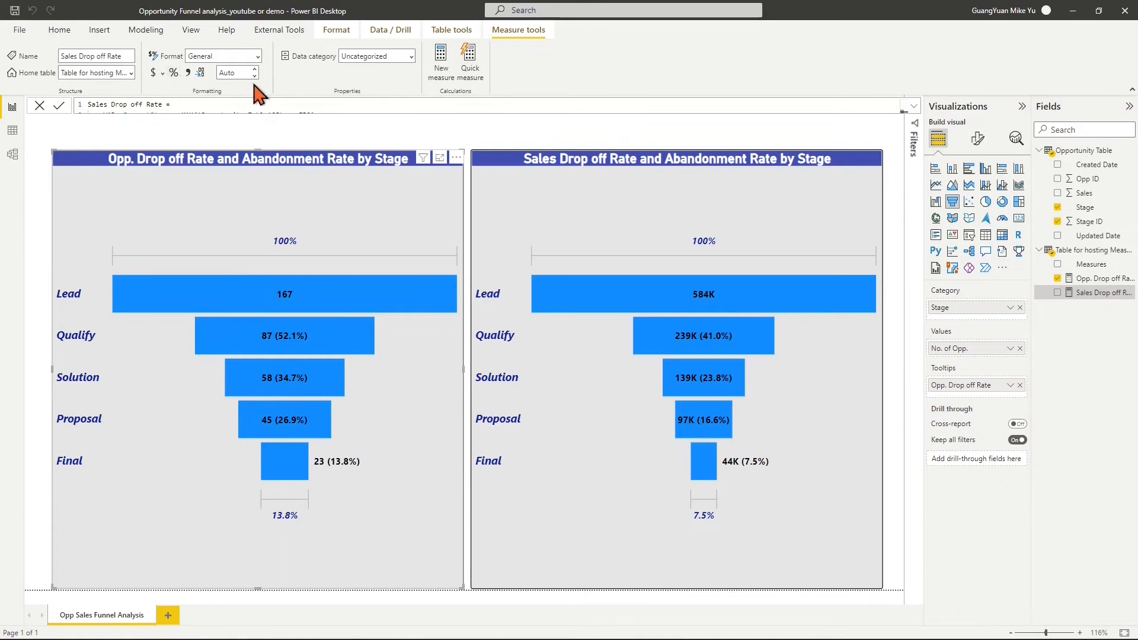
- Format the Sales Drop off Rate measure as a percentage and add it to the sales funnel's tooltips
{"action": "left_click", "coordinate": [821, 225]}
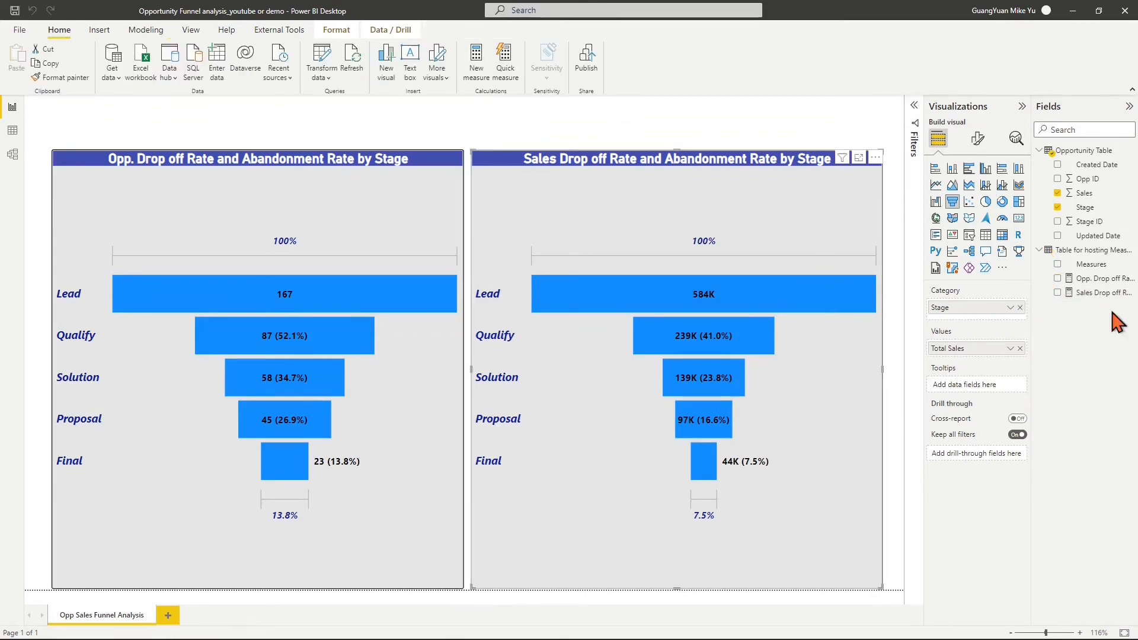
{"action": "left_click", "coordinate": [1057, 292]}
{"action": "mouse_move", "coordinate": [791, 304]}
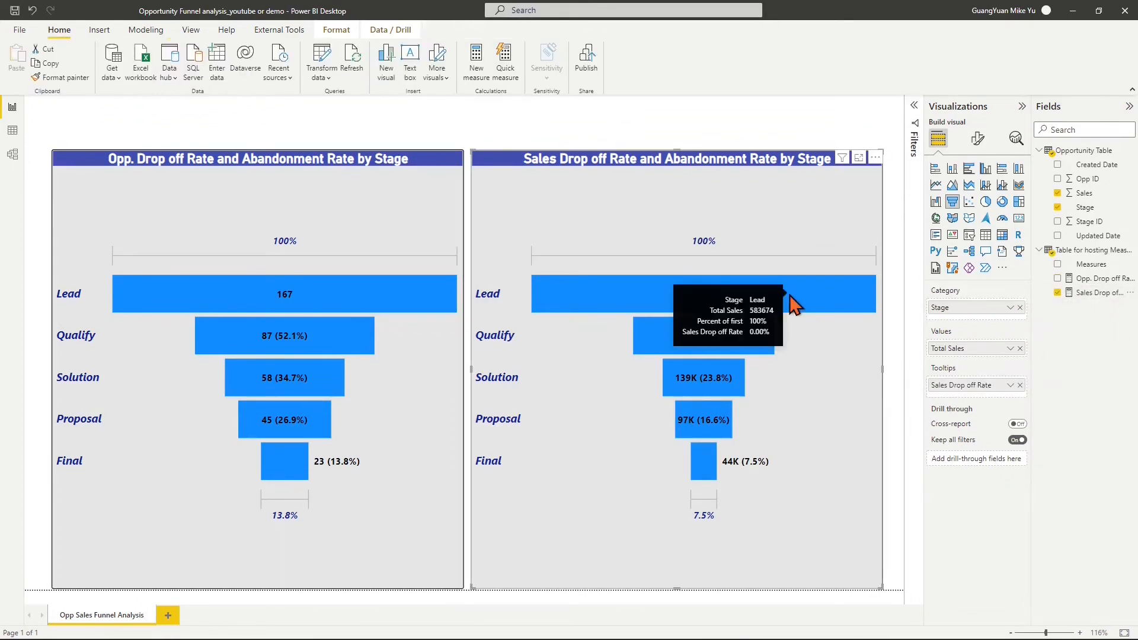
{"action": "mouse_move", "coordinate": [766, 345]}
{"action": "mouse_move", "coordinate": [733, 380]}
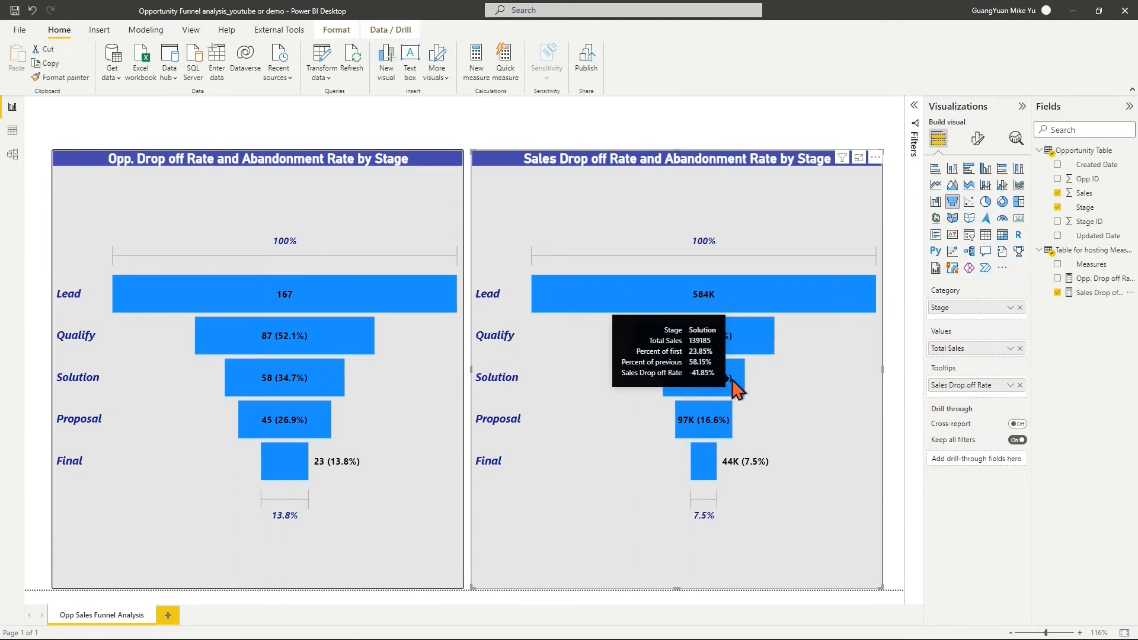
{"action": "mouse_move", "coordinate": [710, 471]}
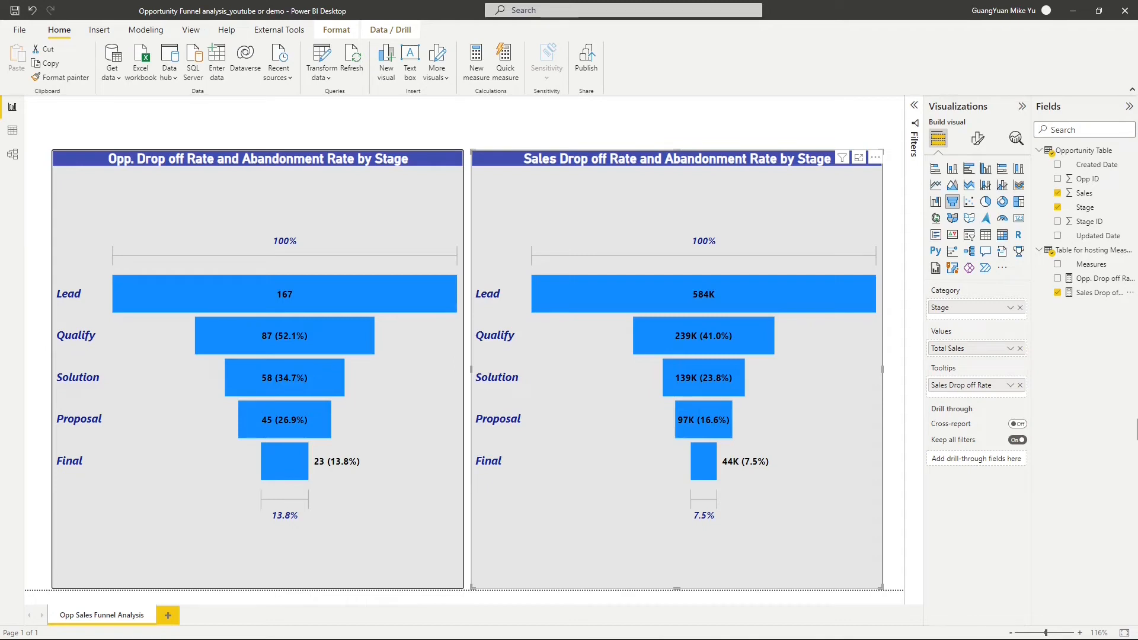
- Create another measure in Table for hosting Measures from a copy of the Opp. Drop off Rate formula and name it Opp. Abandonment Rate
{"action": "left_click", "coordinate": [1100, 278]}
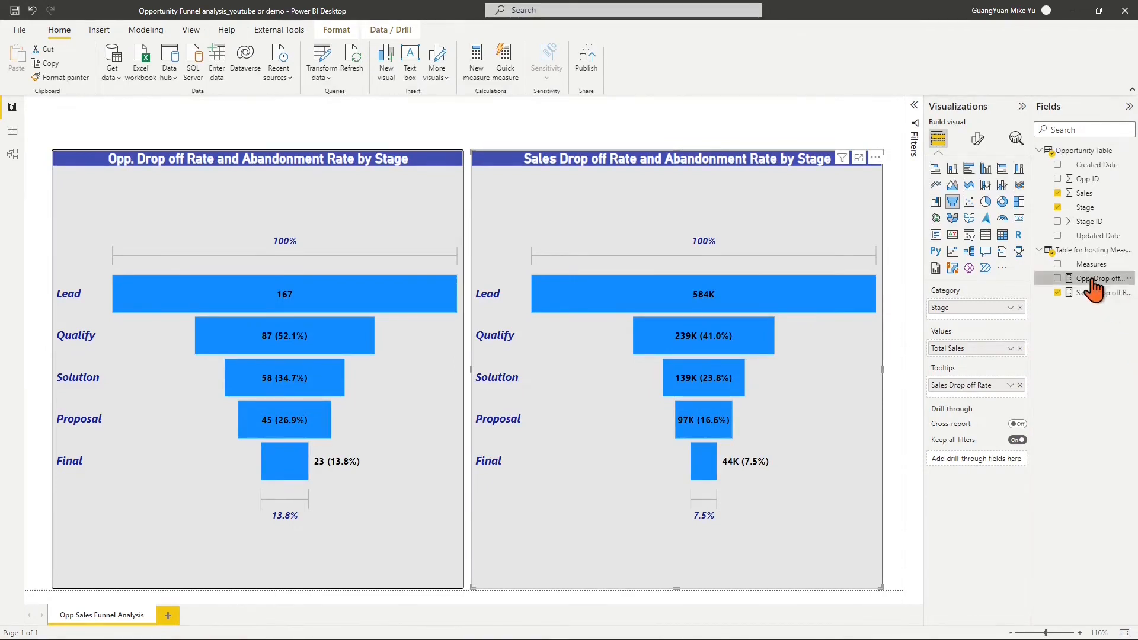
{"action": "left_click", "coordinate": [914, 106]}
{"action": "left_click_drag", "start_coordinate": [355, 254], "coordinate": [83, 108]}
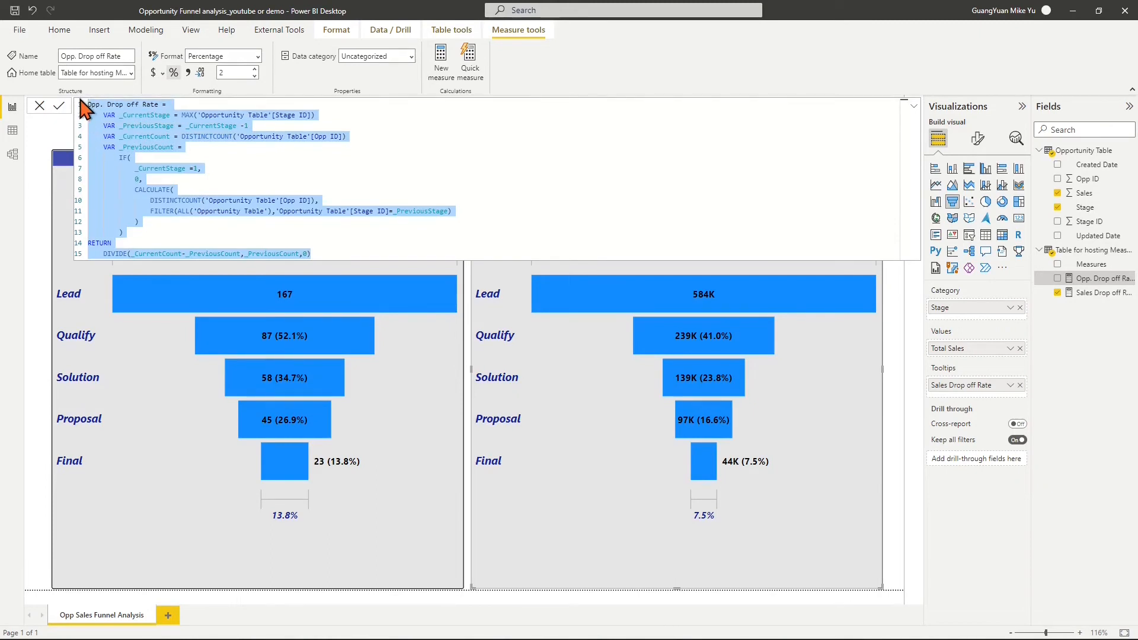
{"action": "left_click", "coordinate": [1094, 251]}
{"action": "left_click", "coordinate": [248, 59]}
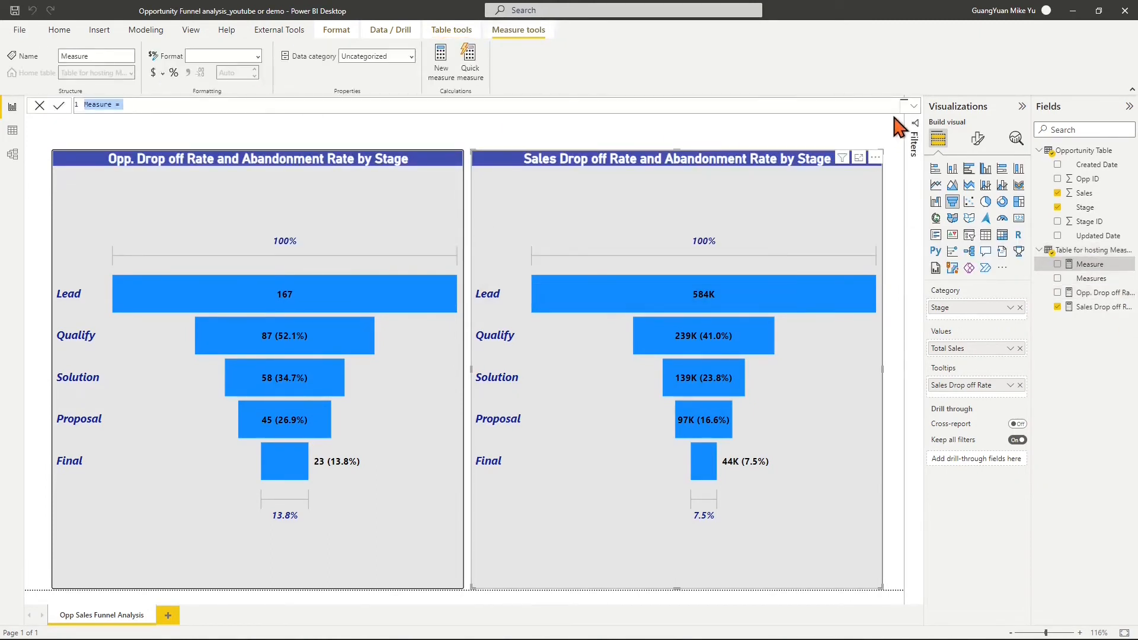
{"action": "left_click", "coordinate": [913, 105]}
{"action": "left_click", "coordinate": [134, 104]}
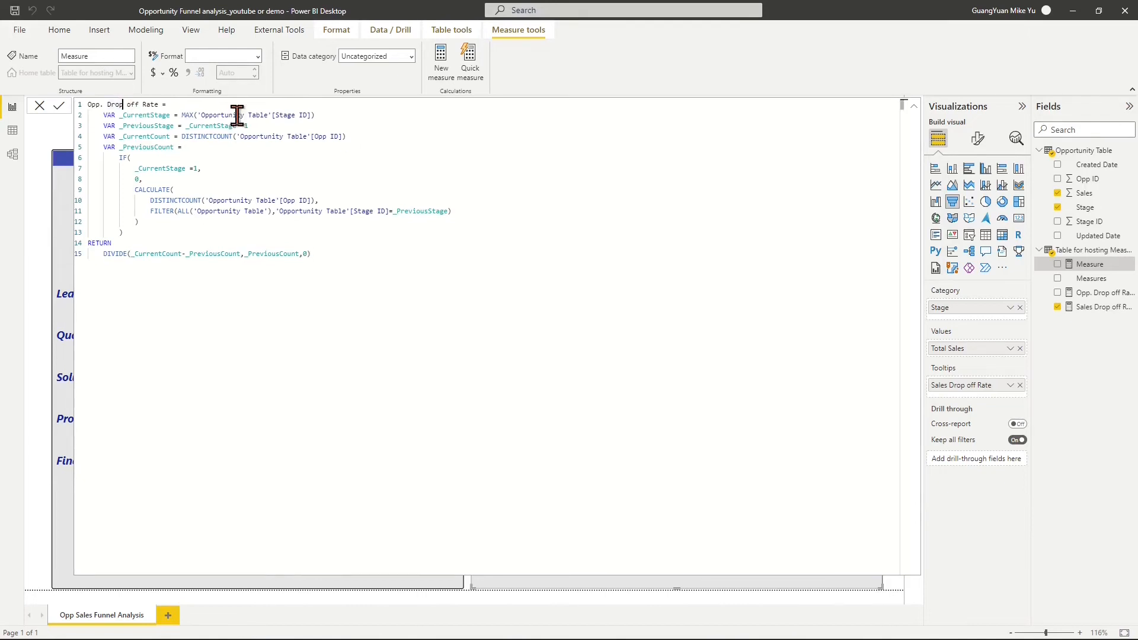
{"action": "type", "text": "Abandonment"}
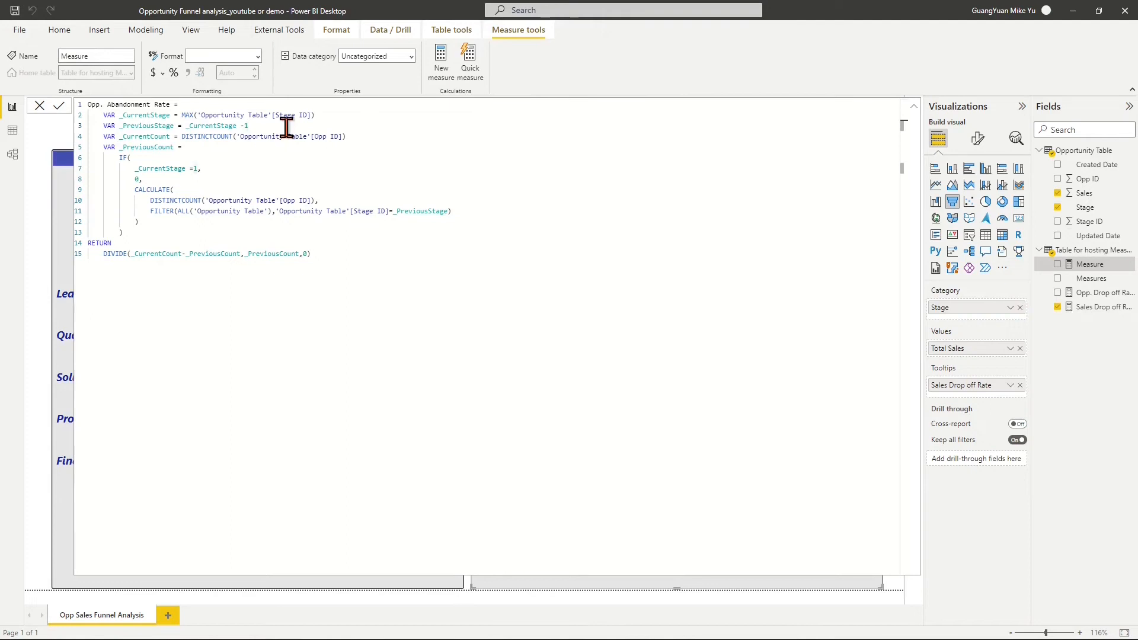
- Set the _PreviousStage variable of the Opp. Abandonment Rate measure to the constant 1
{"action": "left_click", "coordinate": [285, 126]}
{"action": "key", "text": "BackSpace"}
{"action": "key", "text": "BackSpace"}
{"action": "key", "text": "BackSpace"}
{"action": "key", "text": "BackSpace"}
{"action": "key", "text": "BackSpace"}
{"action": "key", "text": "BackSpace"}
{"action": "key", "text": "BackSpace"}
{"action": "key", "text": "BackSpace"}
- Remove the IF wrapper from the _PreviousCount variable, keeping only its CALCULATE expression
{"action": "left_click", "coordinate": [132, 156]}
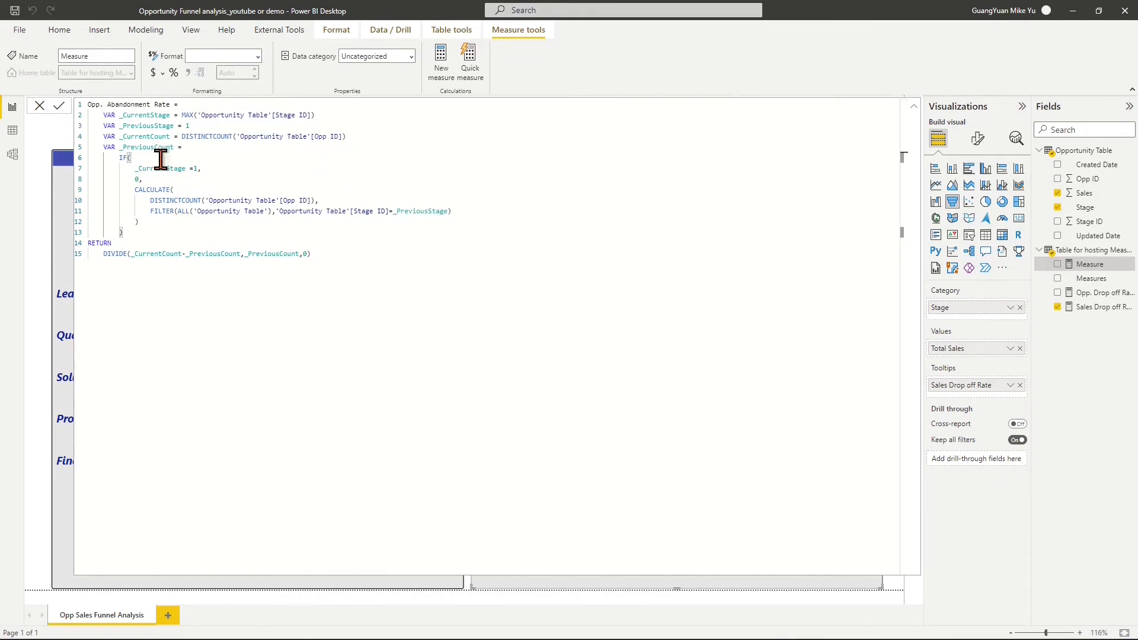
{"action": "left_click_drag", "start_coordinate": [119, 158], "coordinate": [149, 203]}
{"action": "key", "text": "BackSpace"}
{"action": "key", "text": "BackSpace"}
{"action": "key", "text": "BackSpace"}
{"action": "key", "text": "BackSpace"}
{"action": "key", "text": "BackSpace"}
{"action": "key", "text": "BackSpace"}
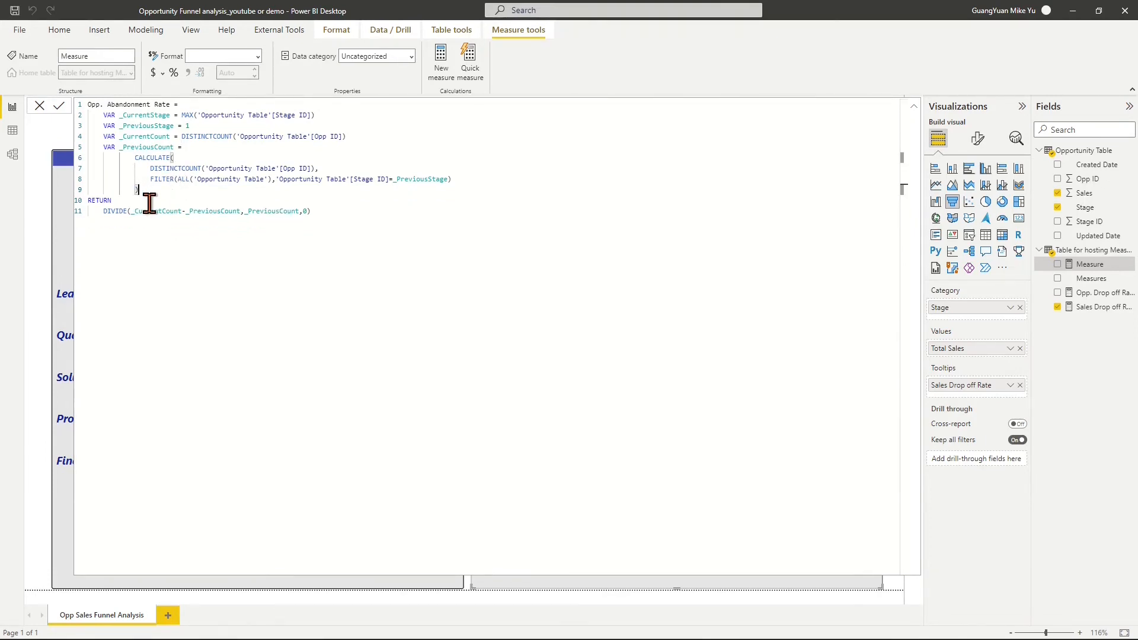
- Commit the Opp. Abandonment Rate measure, format it as a percentage and collapse the formula editor
{"action": "left_click", "coordinate": [58, 107]}
{"action": "left_click", "coordinate": [174, 73]}
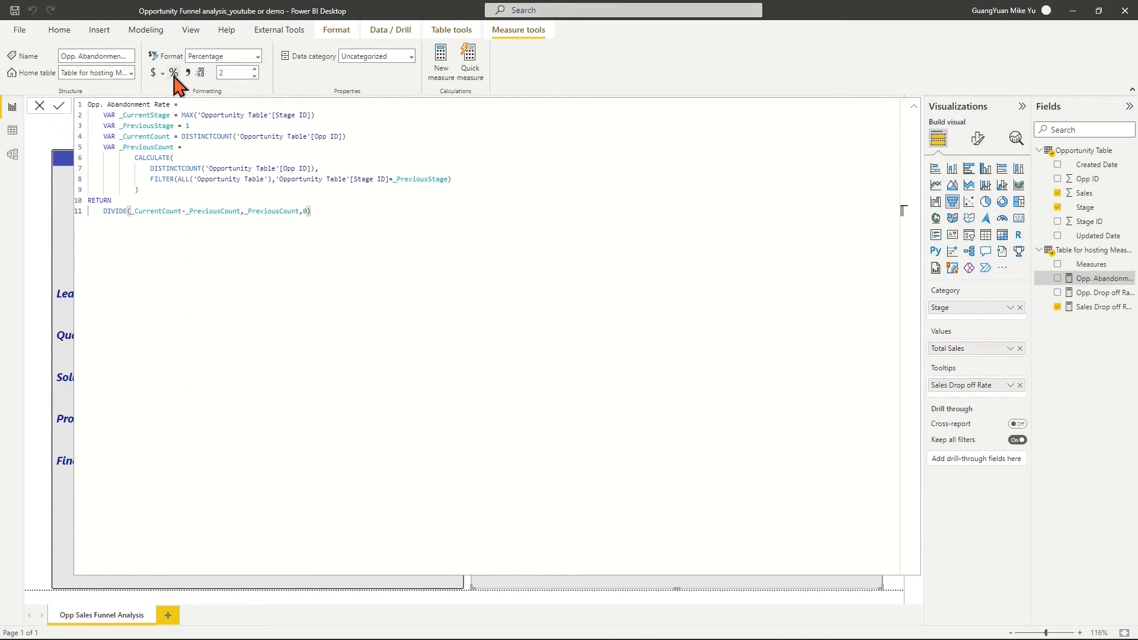
{"action": "left_click", "coordinate": [913, 107]}
- Add the Opp. Abandonment Rate measure to the opportunity funnel's tooltips
{"action": "left_click", "coordinate": [460, 212]}
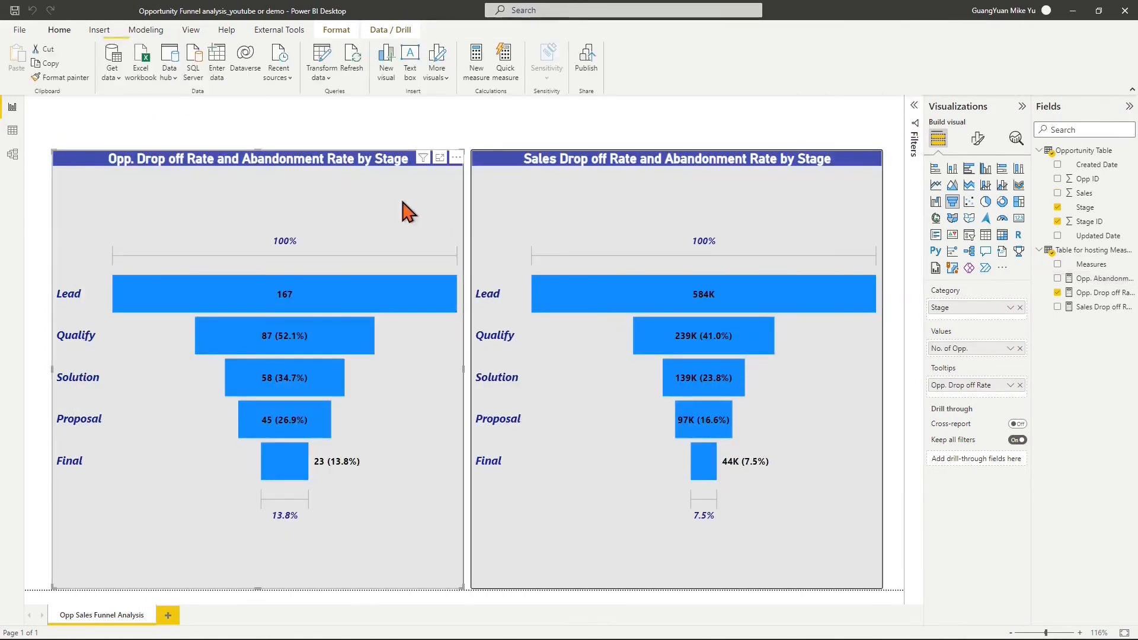
{"action": "left_click", "coordinate": [1057, 278]}
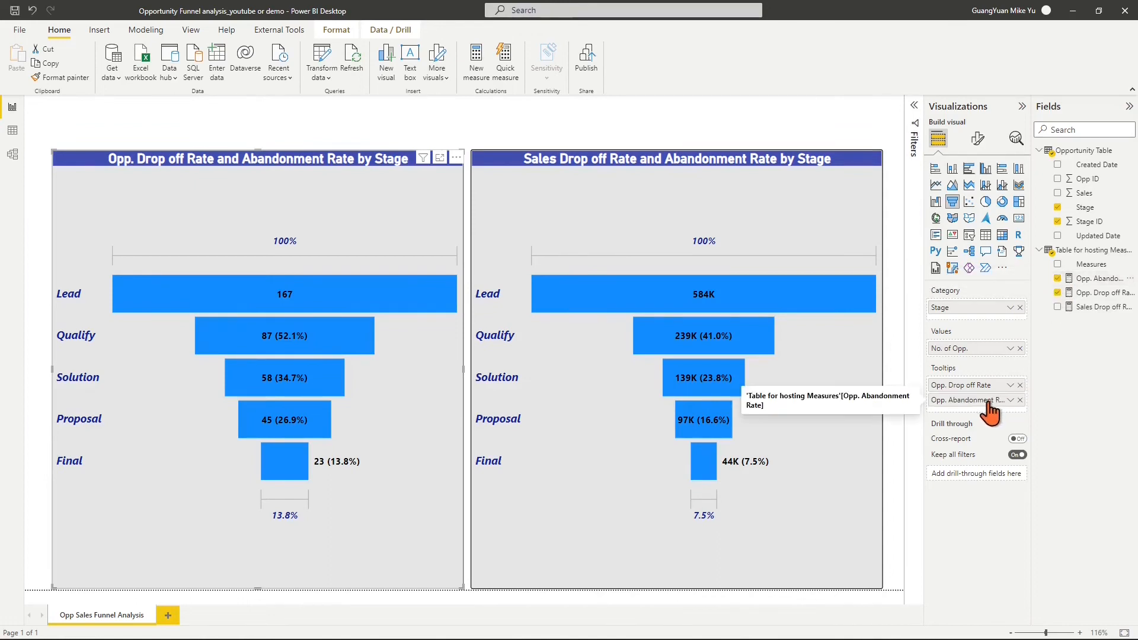
{"action": "mouse_move", "coordinate": [346, 344]}
{"action": "mouse_move", "coordinate": [329, 395]}
{"action": "mouse_move", "coordinate": [315, 418]}
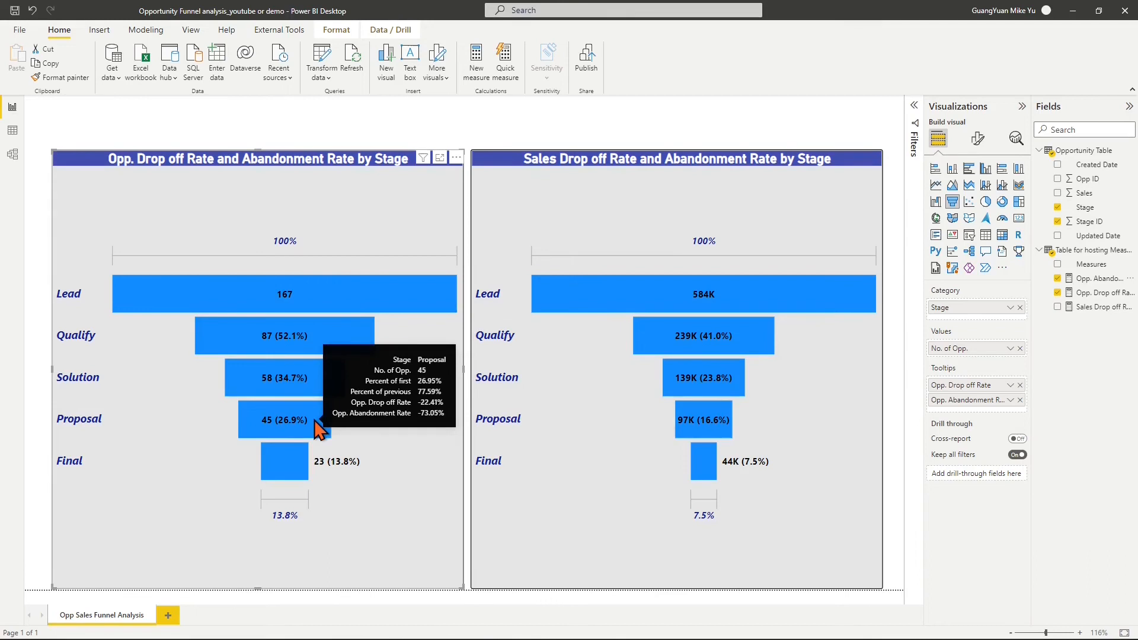
- Copy the entire DAX formula of the Sales Drop off Rate measure
{"action": "mouse_move", "coordinate": [290, 459]}
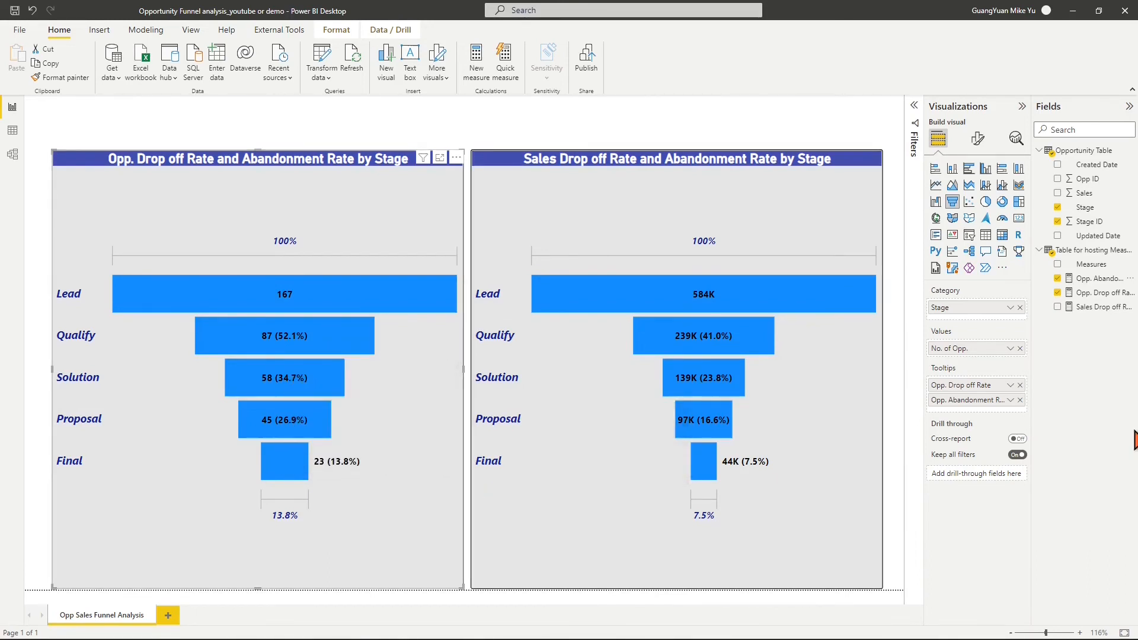
{"action": "left_click", "coordinate": [1101, 306]}
{"action": "left_click", "coordinate": [913, 106]}
{"action": "left_click_drag", "start_coordinate": [314, 254], "coordinate": [70, 106]}
{"action": "key", "text": "ctrl+c"}
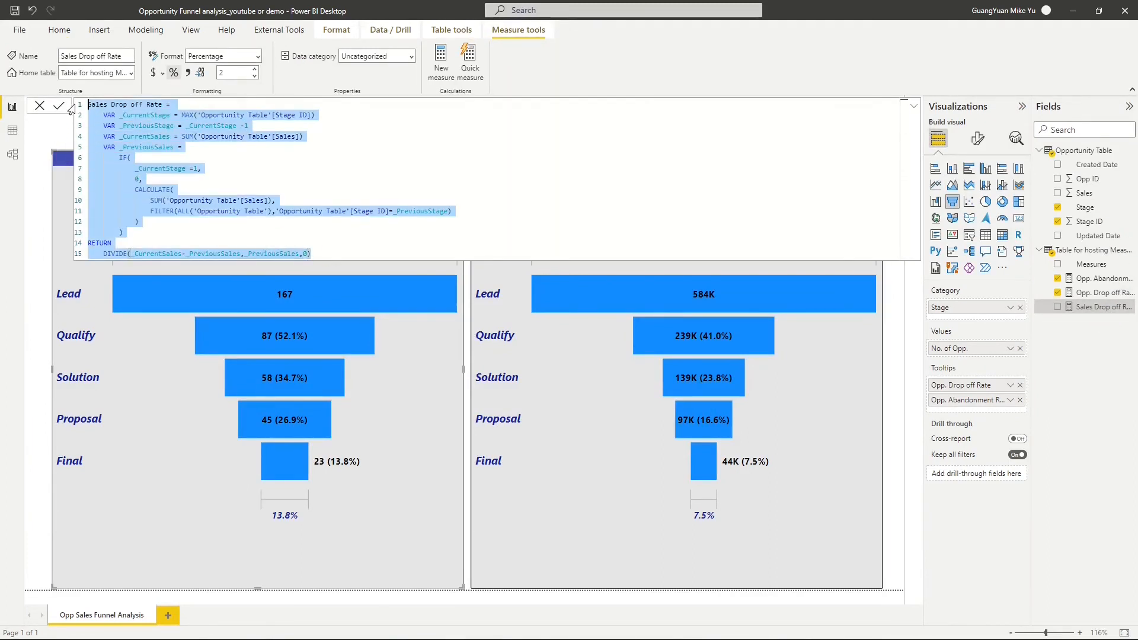
- Create a new measure in the measure-hosting table from the copied formula and name it Sales Abandonment Rate
{"action": "left_click", "coordinate": [1080, 250]}
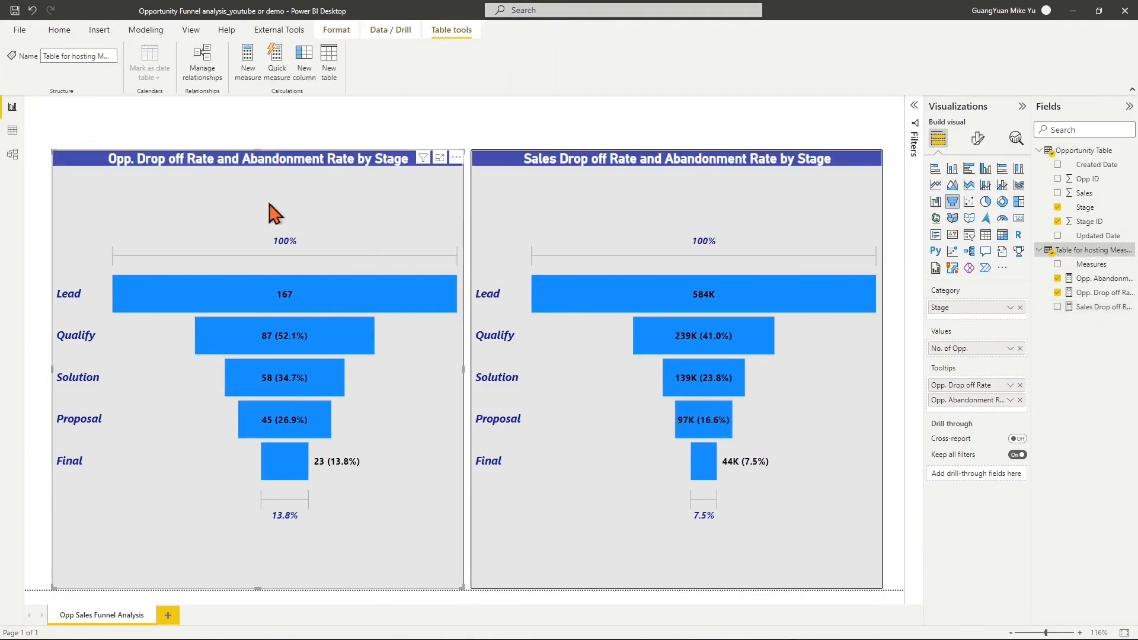
{"action": "left_click", "coordinate": [261, 68]}
{"action": "left_click", "coordinate": [918, 117]}
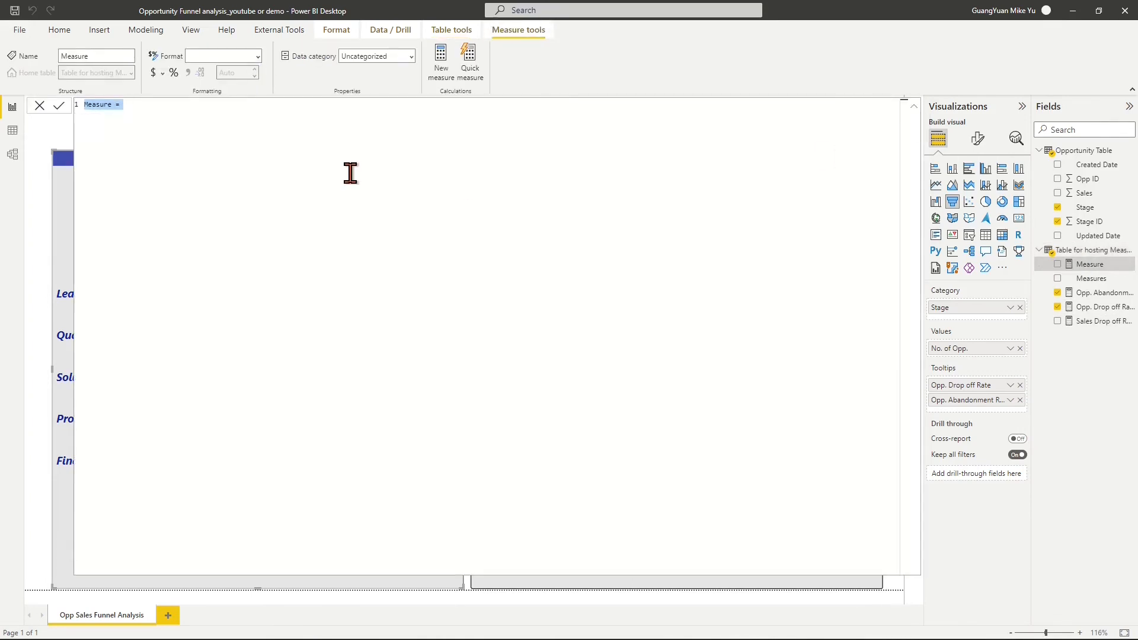
{"action": "key", "text": "ctrl+v"}
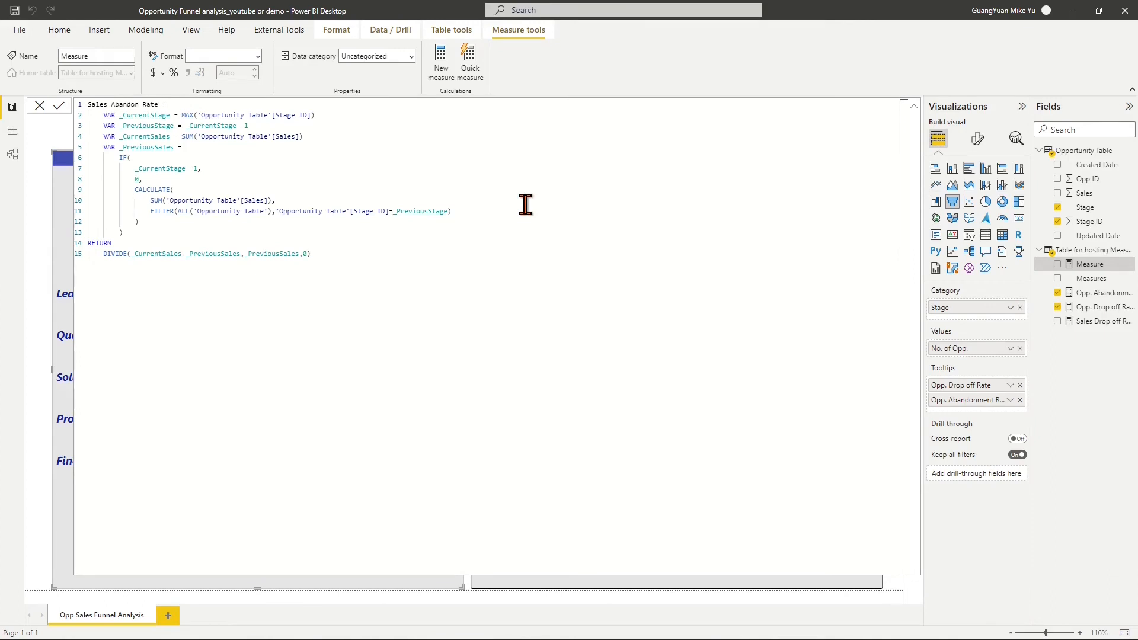
- Set the _PreviousStage variable of the Sales Abandonment Rate measure to the constant 1
{"action": "left_click", "coordinate": [259, 124]}
{"action": "key", "text": "BackSpace"}
{"action": "key", "text": "BackSpace"}
{"action": "key", "text": "BackSpace"}
{"action": "key", "text": "BackSpace"}
{"action": "key", "text": "BackSpace"}
{"action": "key", "text": "BackSpace"}
{"action": "key", "text": "BackSpace"}
{"action": "key", "text": "BackSpace"}
{"action": "key", "text": "BackSpace"}
{"action": "key", "text": "BackSpace"}
{"action": "key", "text": "BackSpace"}
{"action": "key", "text": "BackSpace"}
{"action": "key", "text": "BackSpace"}
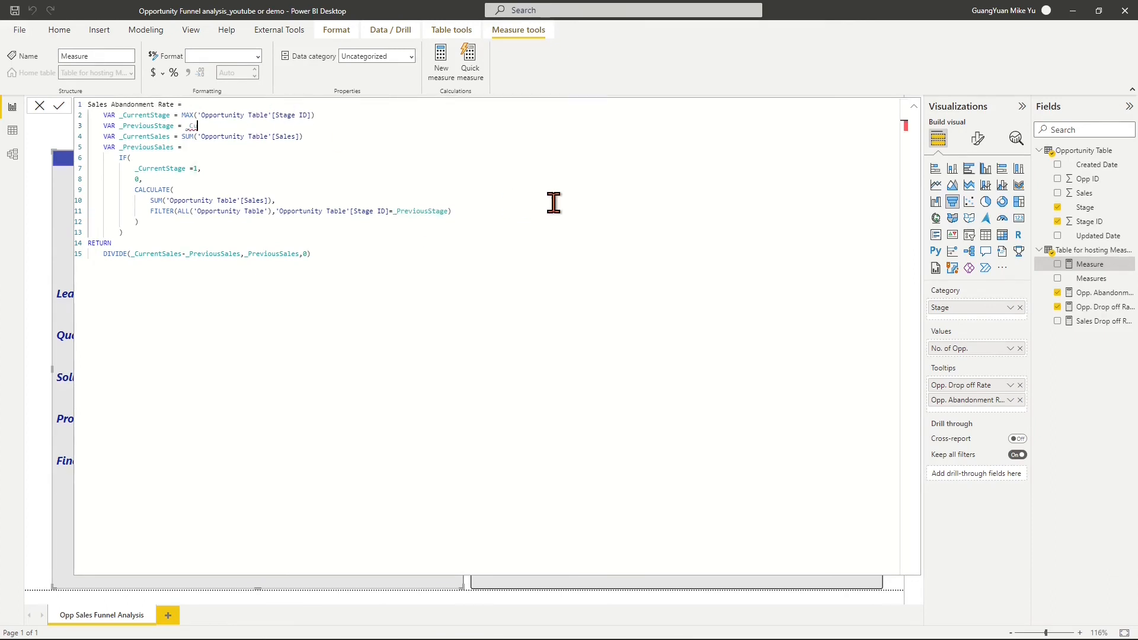
{"action": "type", "text": "1"}
- Remove the IF wrapper from the _PreviousSales variable, keeping only its CALCULATE expression
{"action": "double_click", "coordinate": [125, 158]}
{"action": "left_click_drag", "start_coordinate": [157, 165], "coordinate": [170, 180]}
{"action": "key", "text": "BackSpace"}
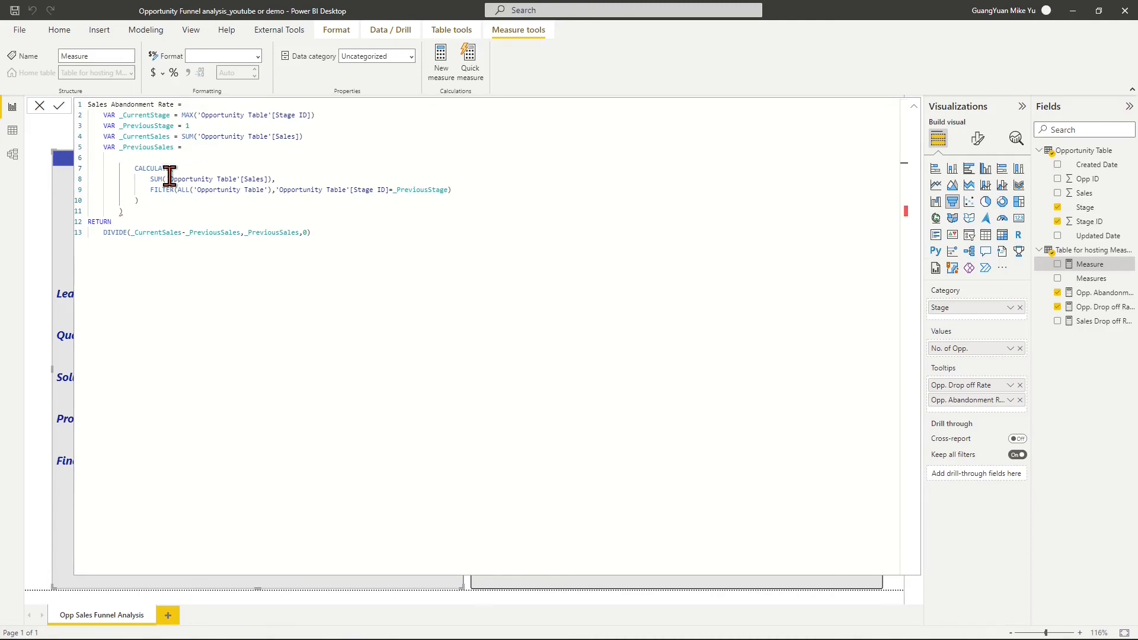
{"action": "key", "text": "BackSpace"}
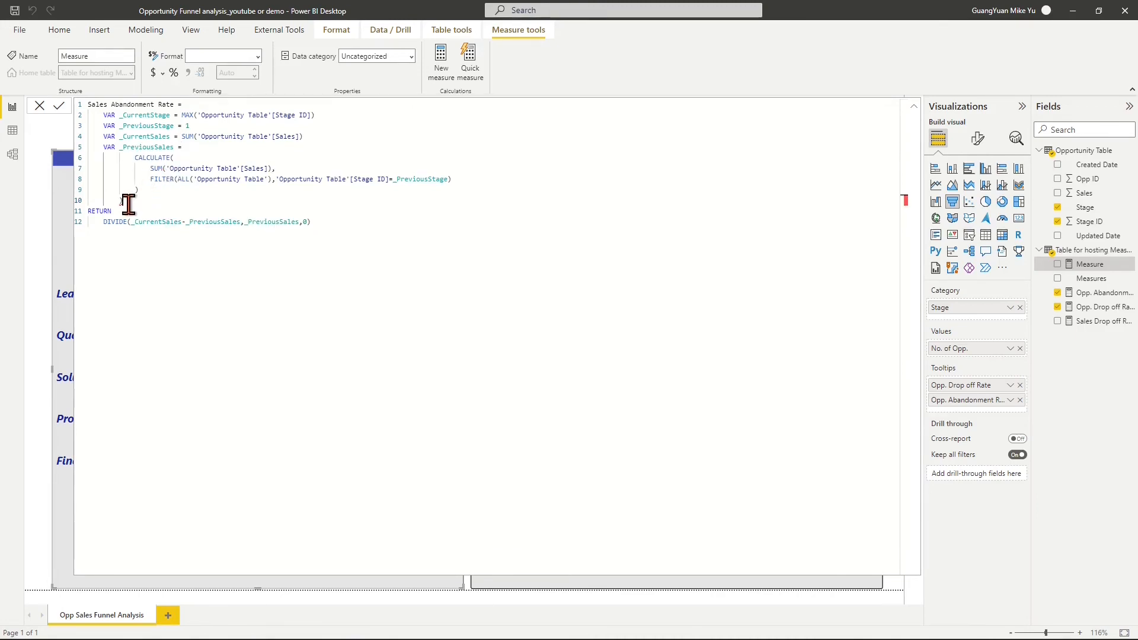
{"action": "key", "text": "BackSpace"}
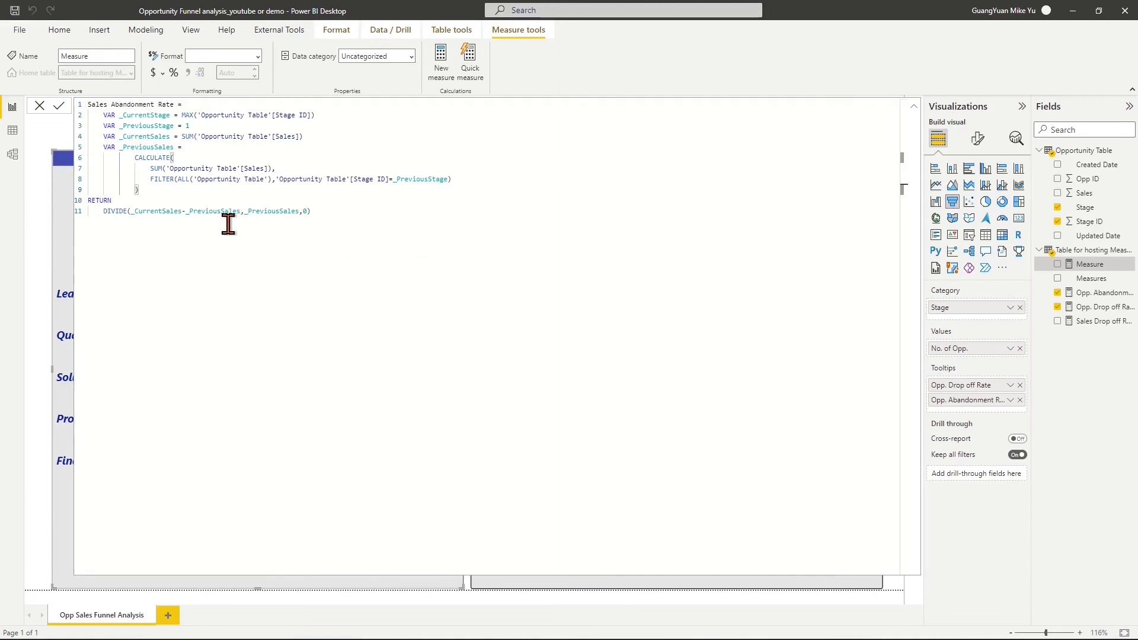
- Commit the Sales Abandonment Rate measure, format it as a percentage and collapse the formula editor
{"action": "left_click", "coordinate": [58, 106]}
{"action": "left_click", "coordinate": [174, 72]}
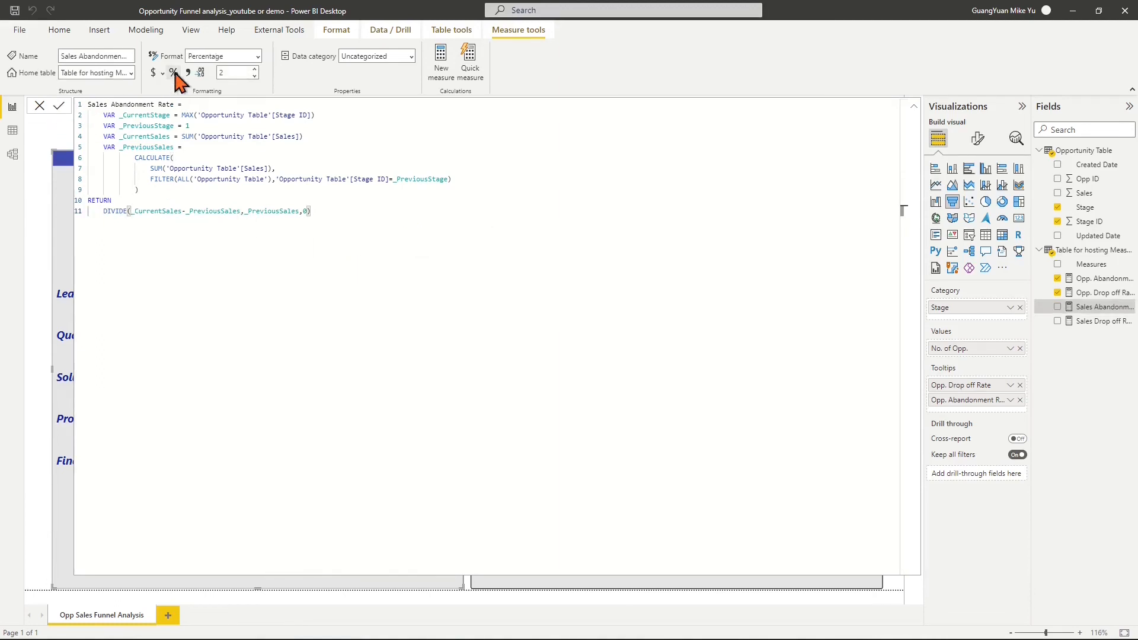
{"action": "left_click", "coordinate": [913, 107]}
- Add the Sales Abandonment Rate measure to the sales funnel's tooltips and check the tooltips of its stages down to Final
{"action": "left_click", "coordinate": [829, 210]}
{"action": "left_click_drag", "start_coordinate": [1097, 306], "coordinate": [1023, 392]}
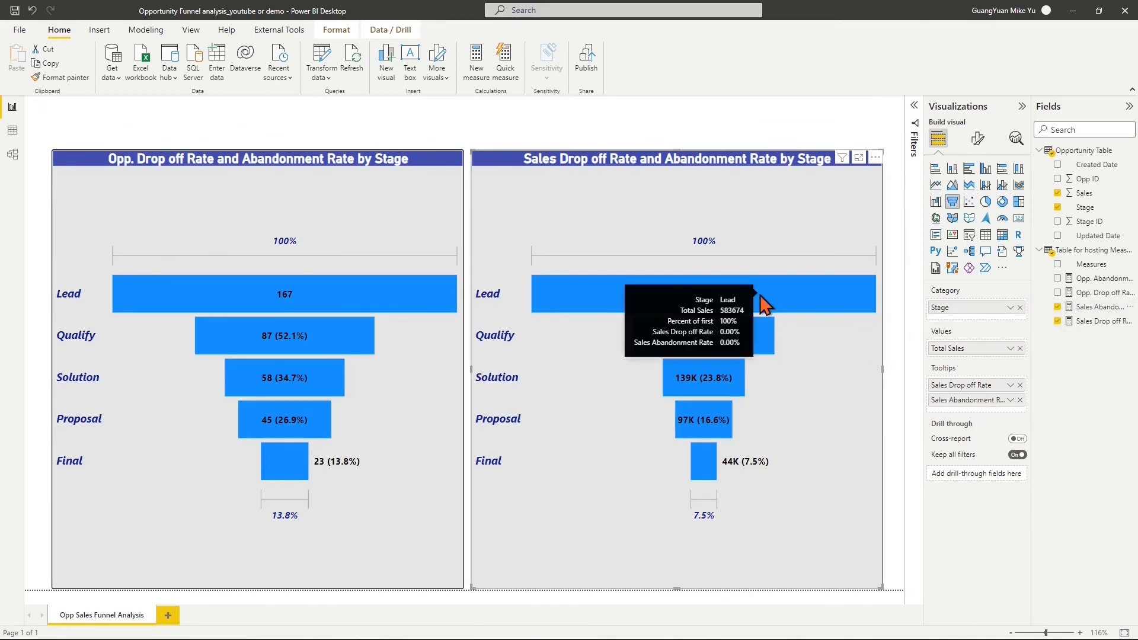
{"action": "mouse_move", "coordinate": [763, 340]}
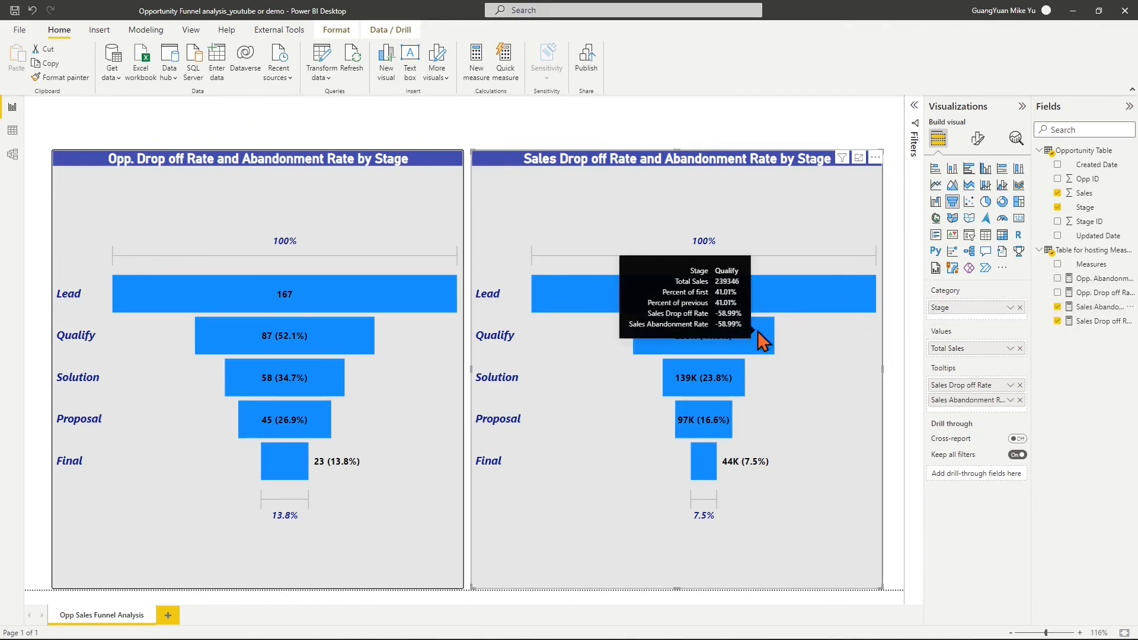
{"action": "mouse_move", "coordinate": [738, 381]}
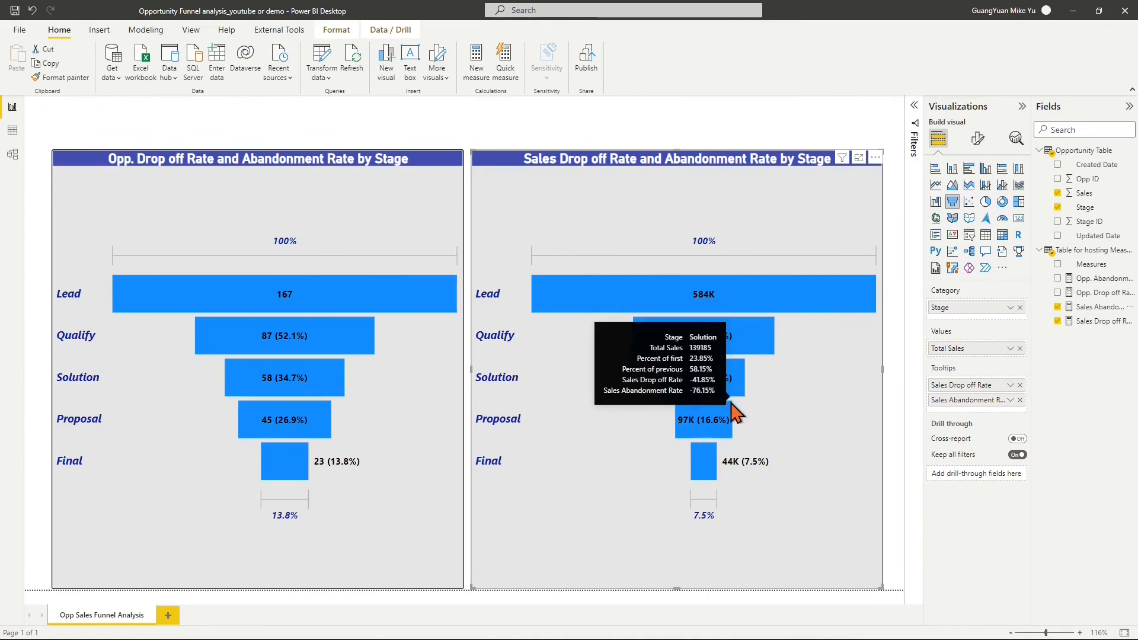
{"action": "mouse_move", "coordinate": [713, 457]}
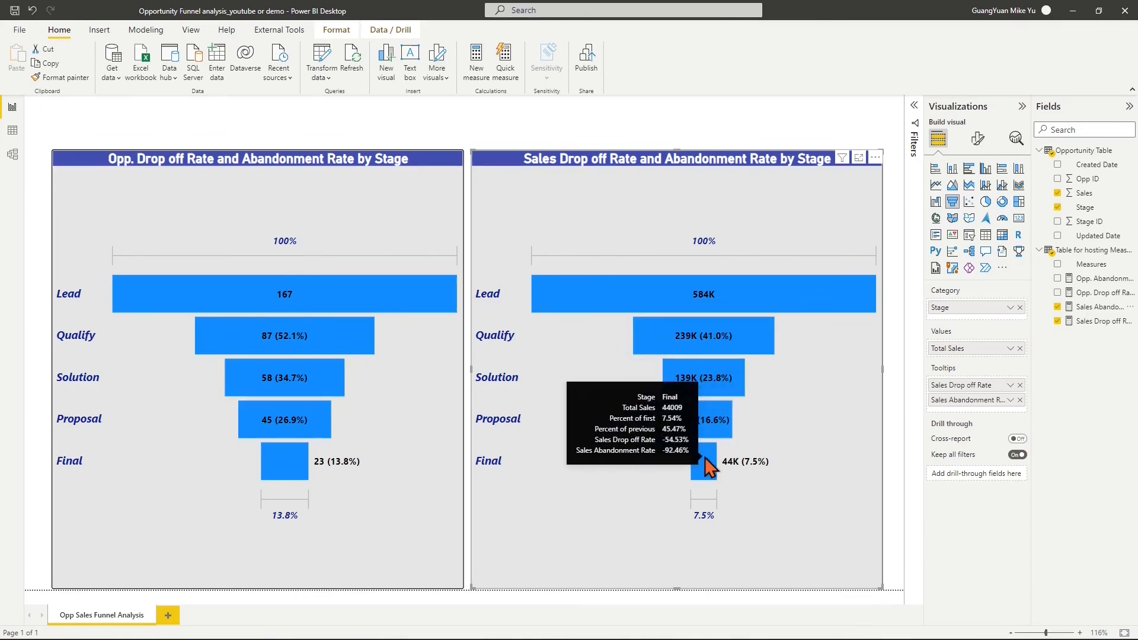